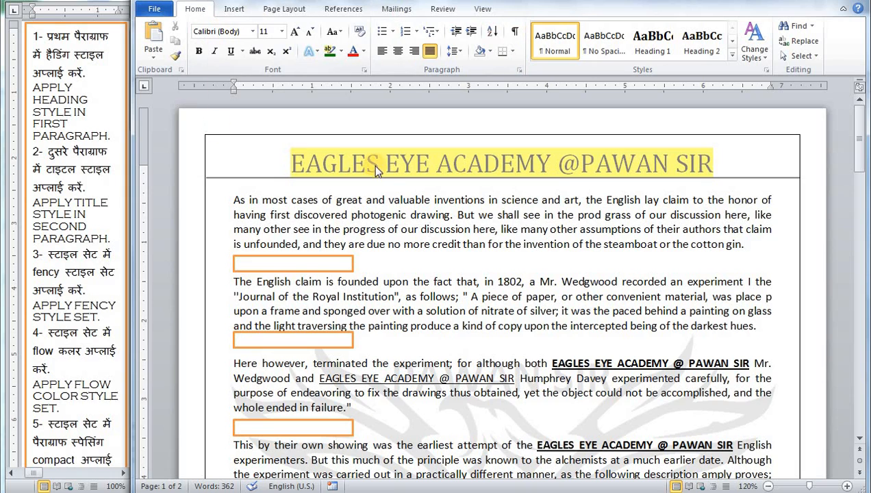
- Apply the Heading 1 style to the first body paragraph, beginning "As in most cases of great"
click(286, 51)
click(733, 53)
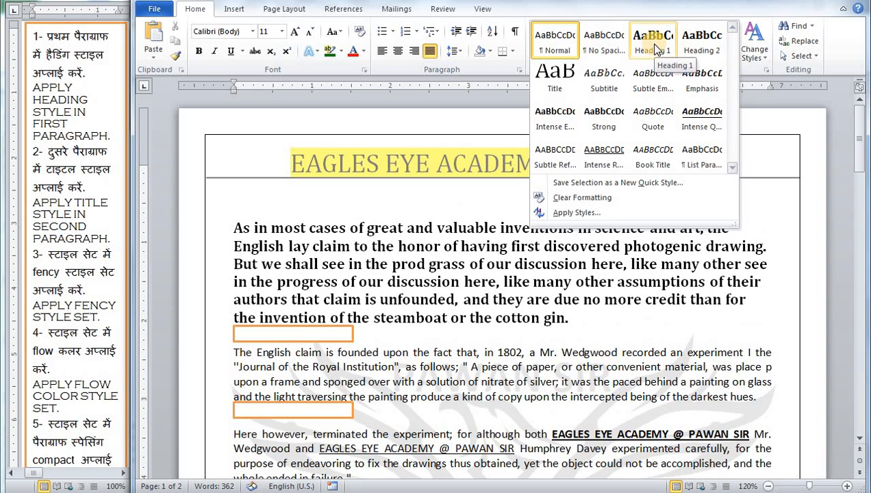
click(654, 46)
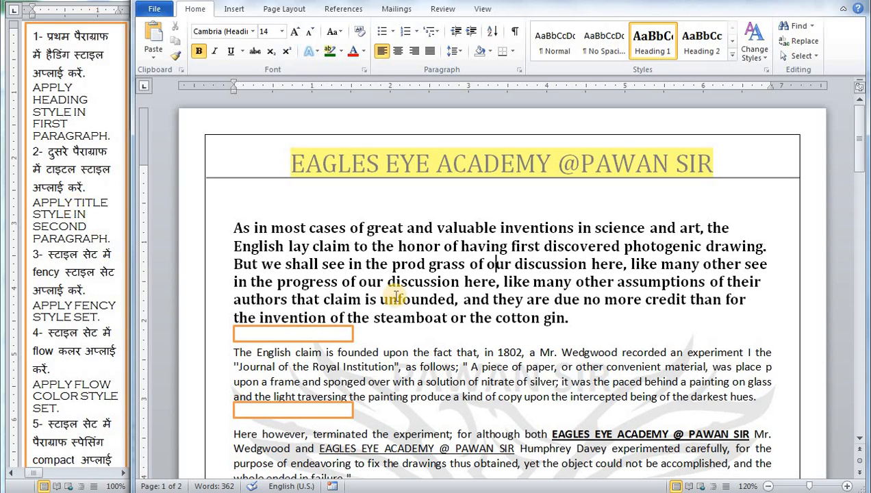
- Apply the Title style to the second paragraph, beginning "The English claim is founded"
scroll(397, 298, down, 2)
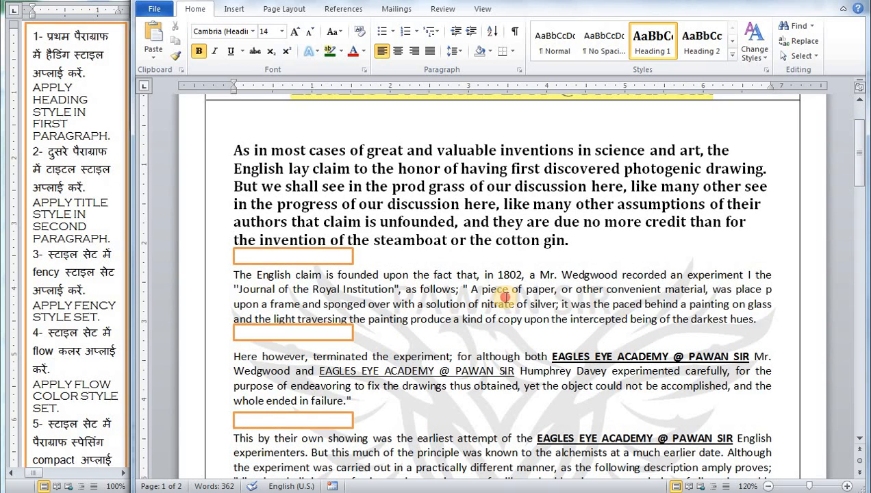
click(504, 303)
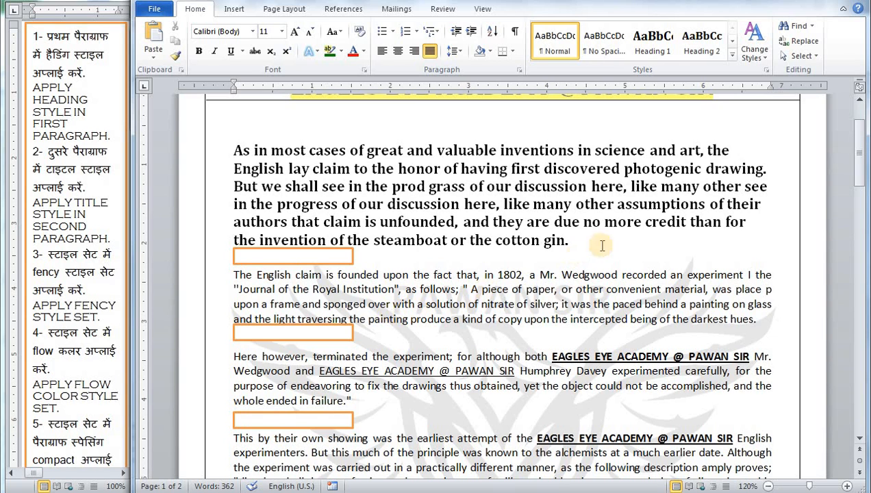
click(732, 53)
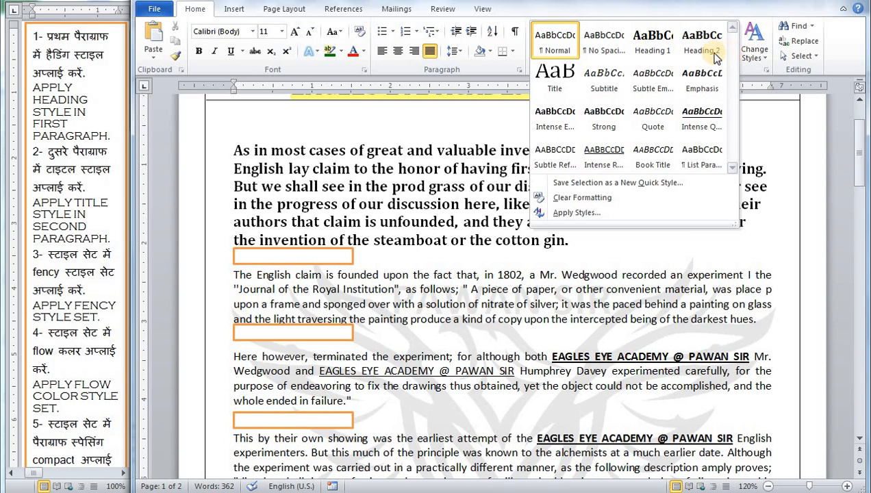
click(554, 86)
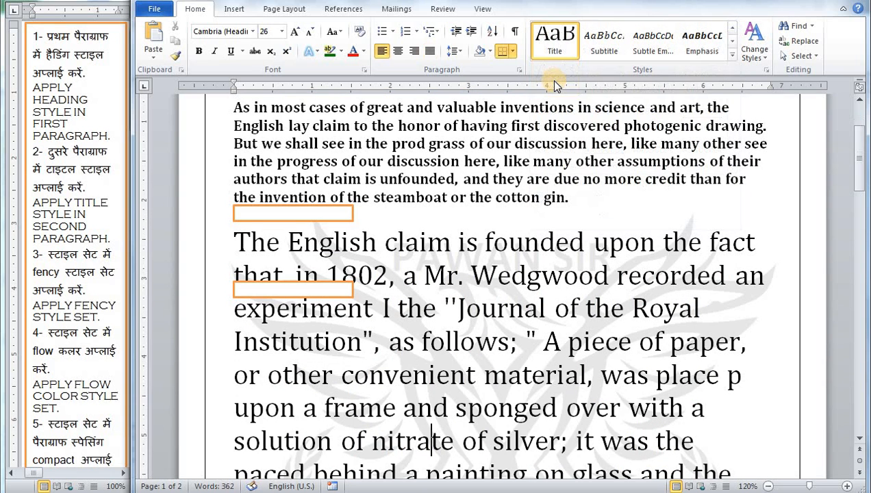
scroll(541, 311, down, 6)
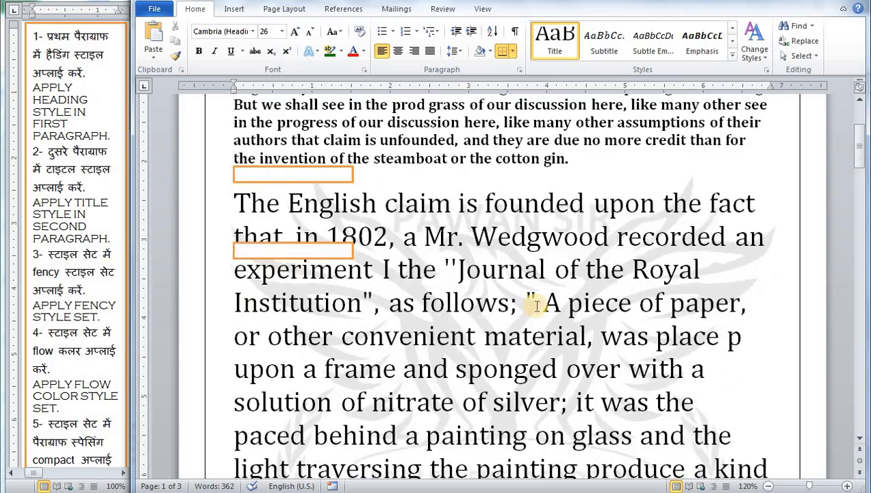
scroll(535, 308, up, 5)
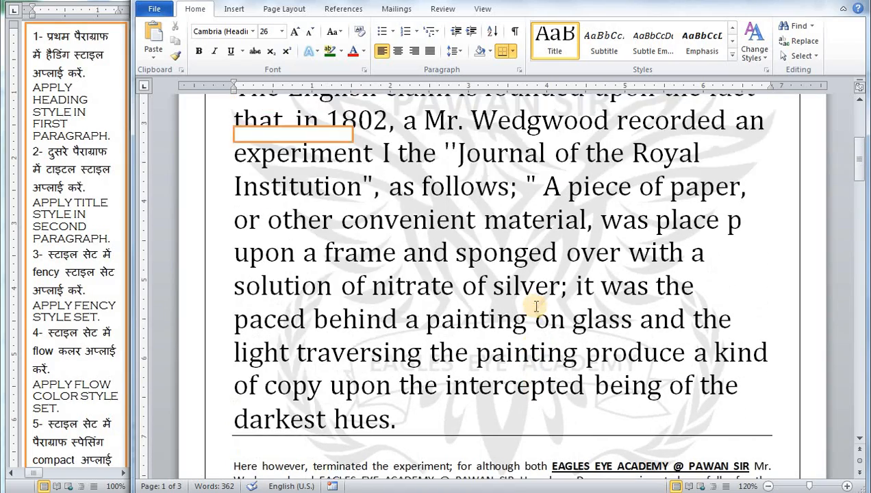
scroll(536, 305, up, 2)
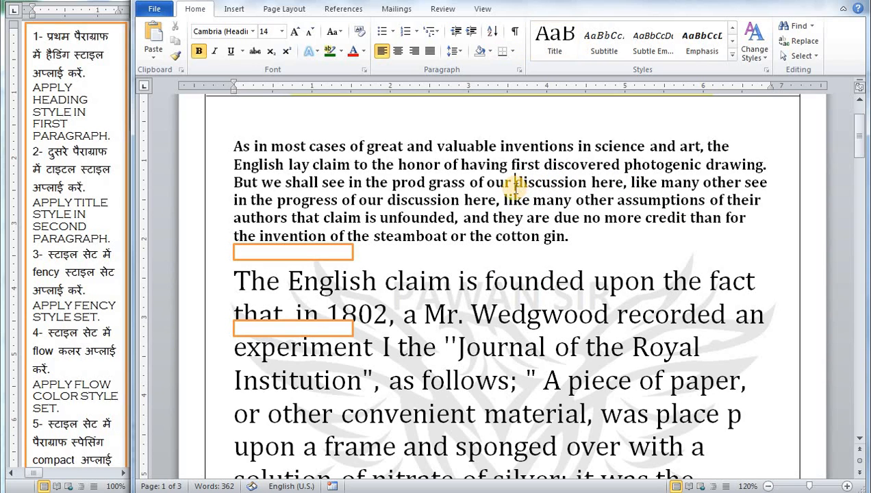
click(527, 317)
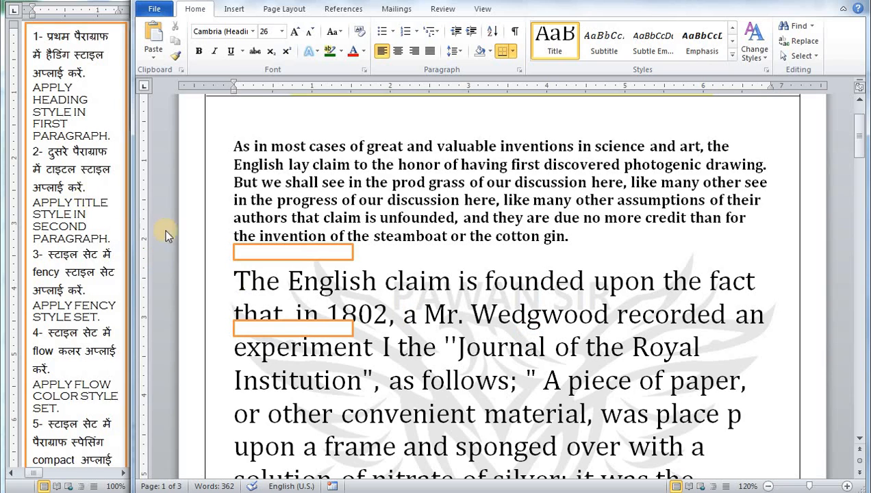
key(Right)
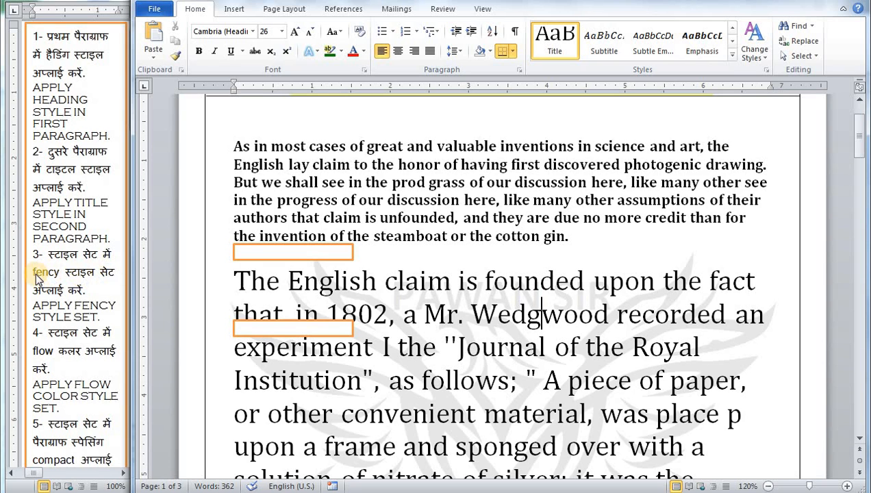
click(522, 204)
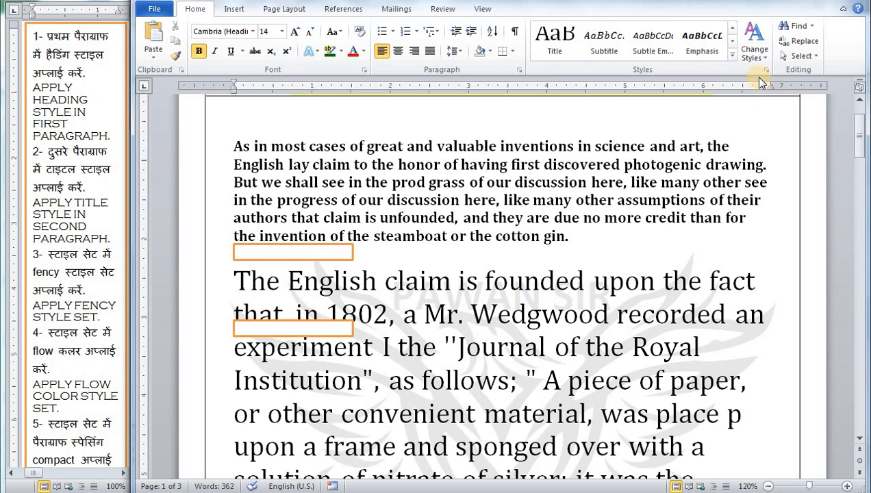
click(732, 54)
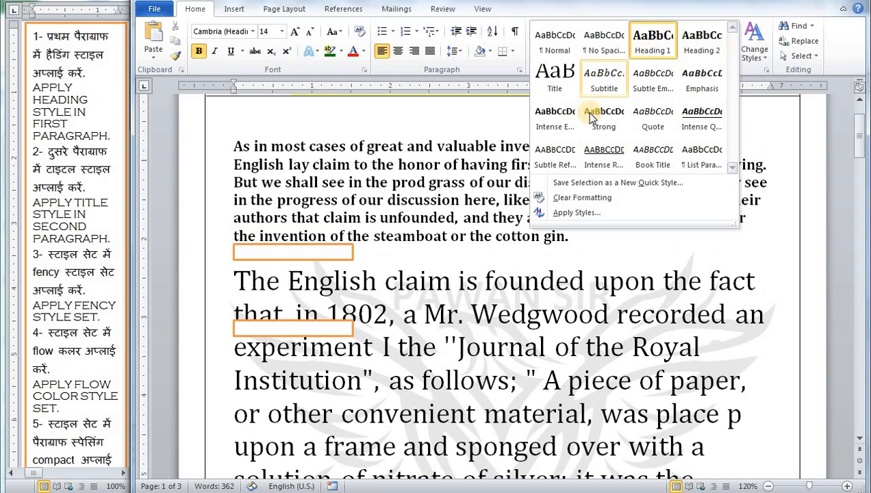
click(583, 307)
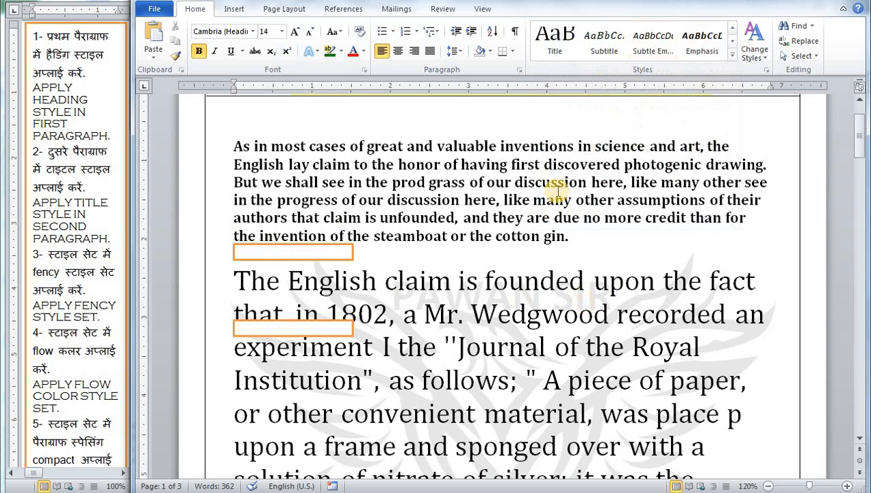
click(756, 45)
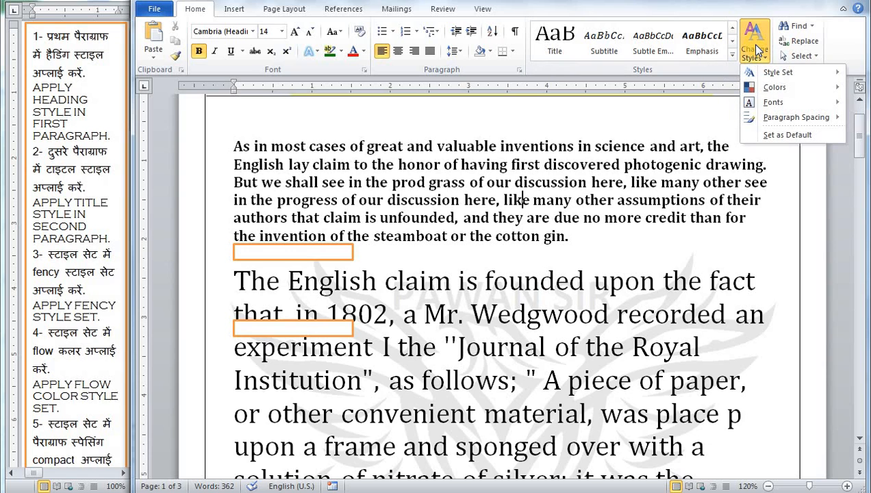
mouse_move(772, 74)
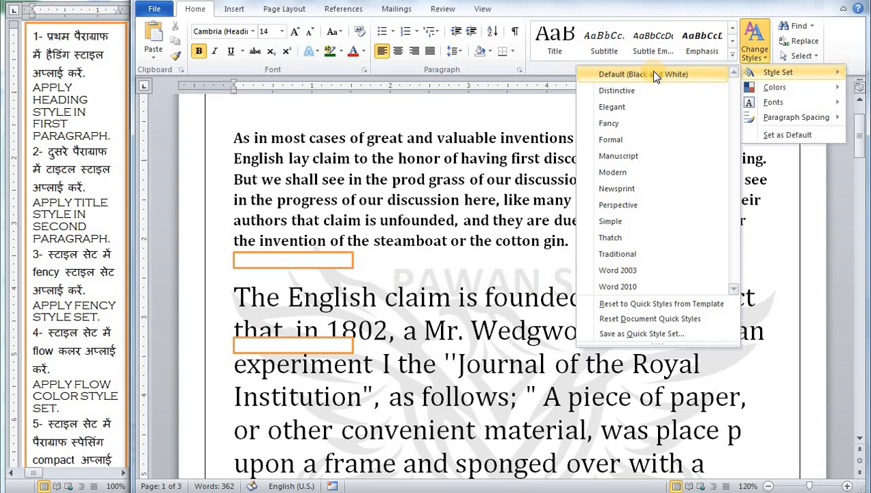
click(449, 197)
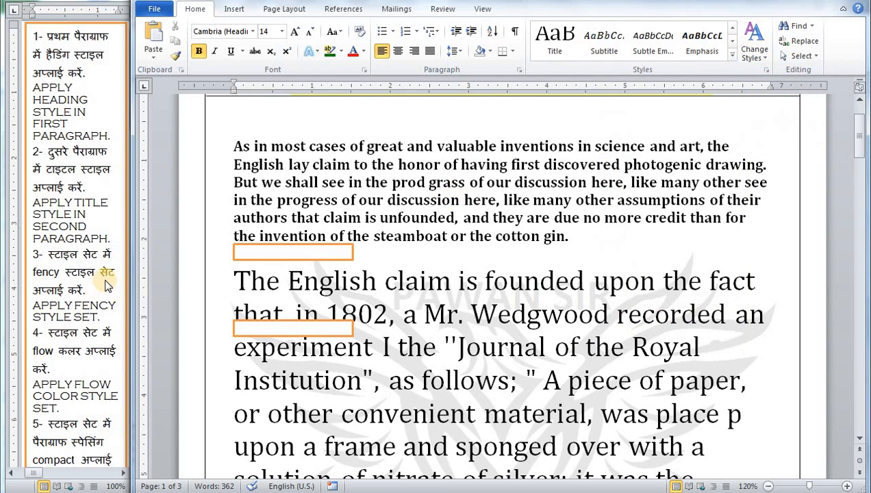
- Keep the current Windows color scheme without further prompts, and apply the Fancy style set to the document
click(760, 41)
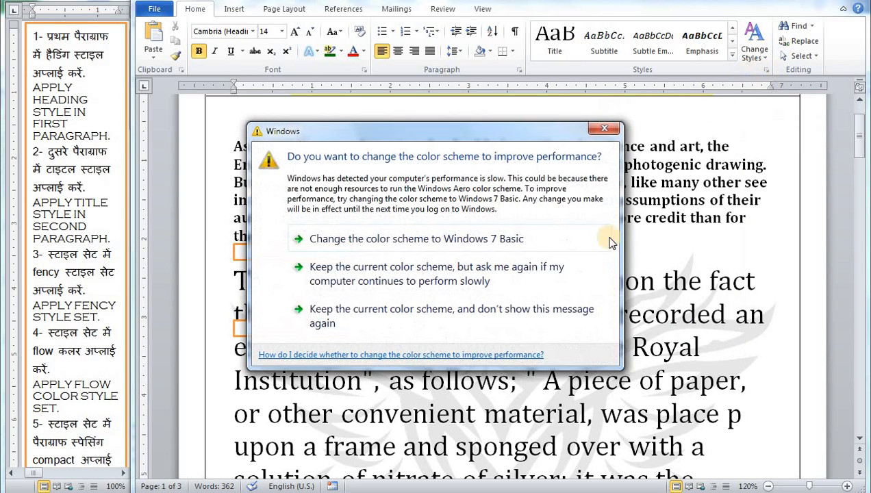
click(564, 306)
click(755, 41)
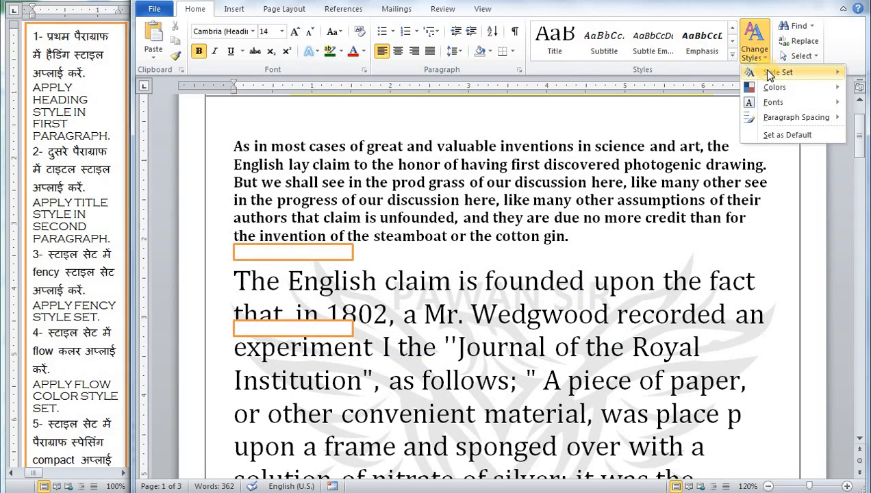
mouse_move(768, 74)
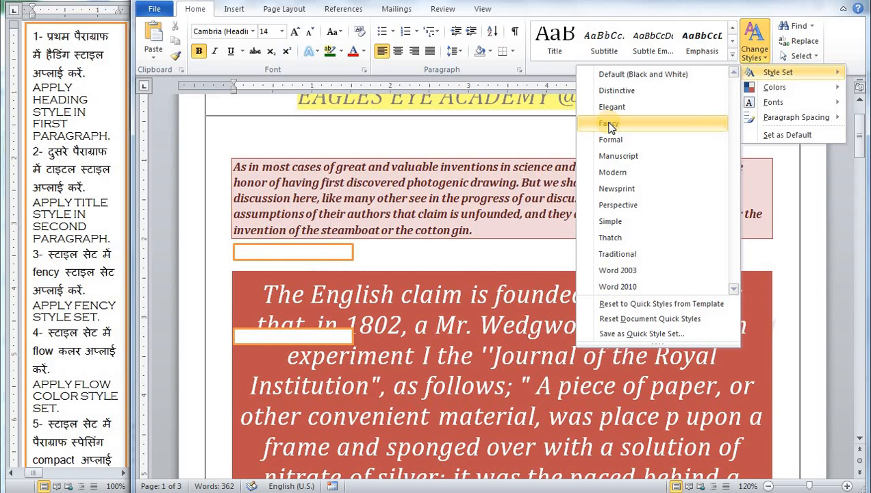
click(608, 124)
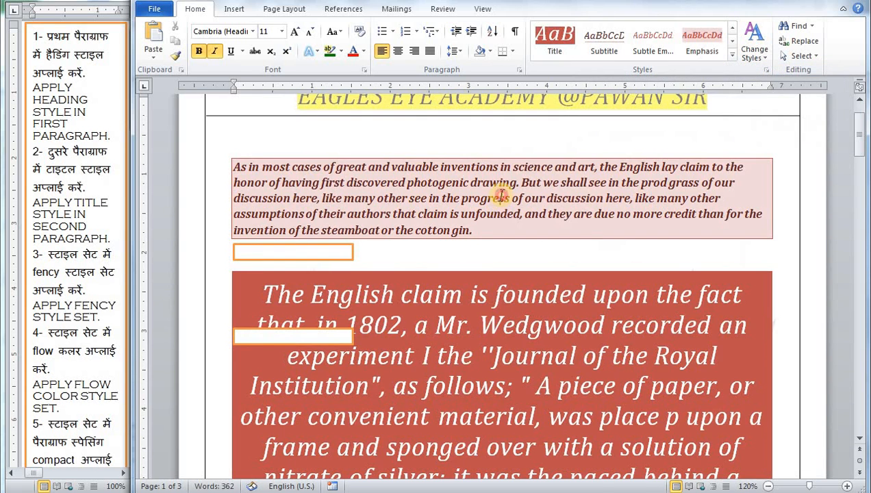
scroll(530, 250, down, 6)
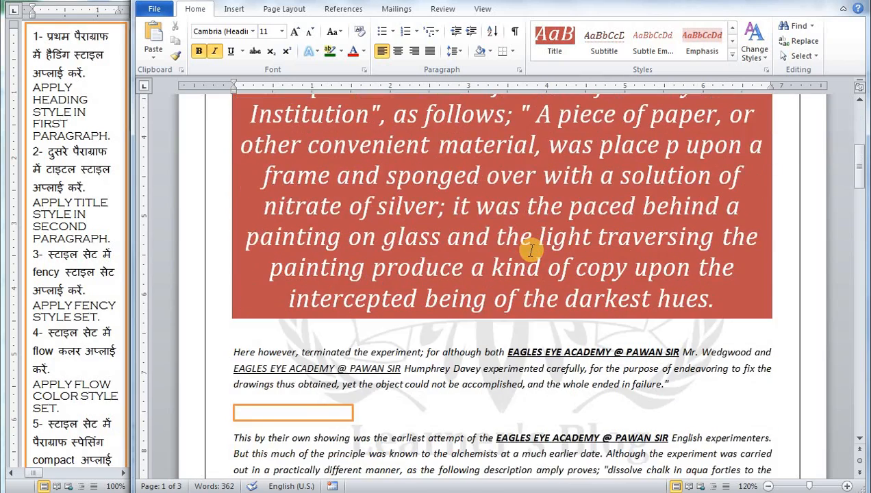
scroll(531, 250, up, 6)
scroll(530, 252, up, 1)
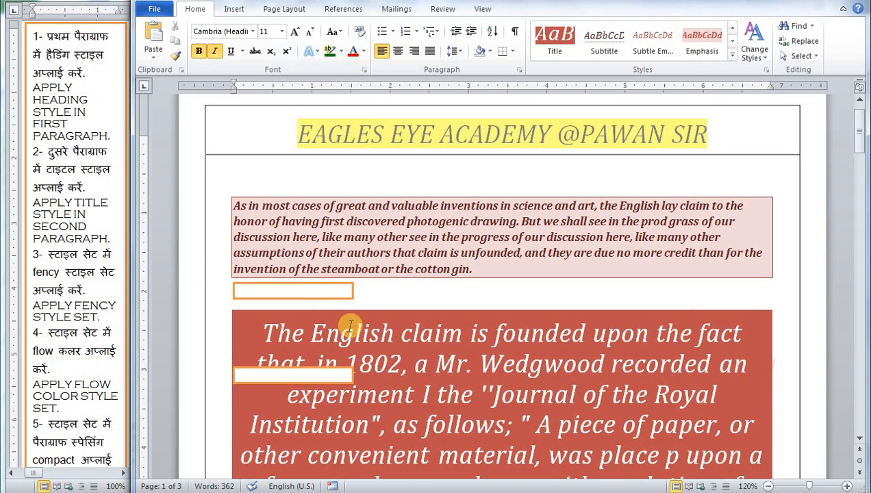
scroll(434, 321, up, 1)
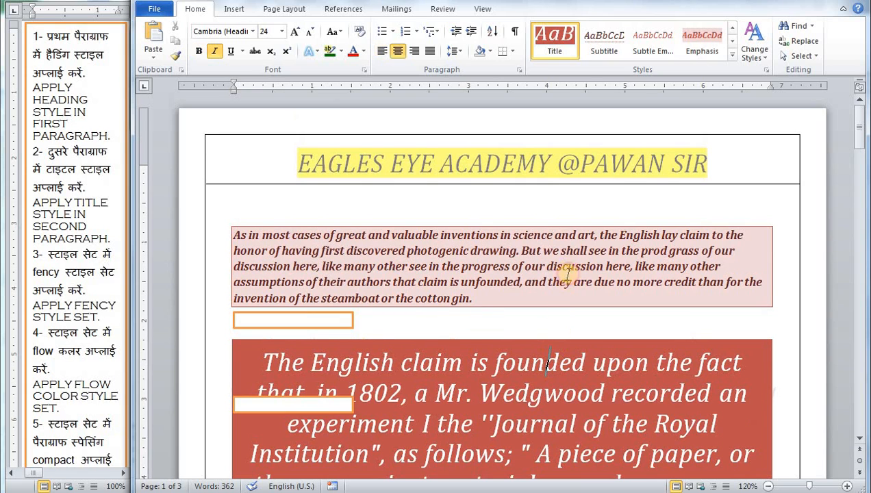
- Apply the built-in Flow theme colors to the document's styles
click(758, 57)
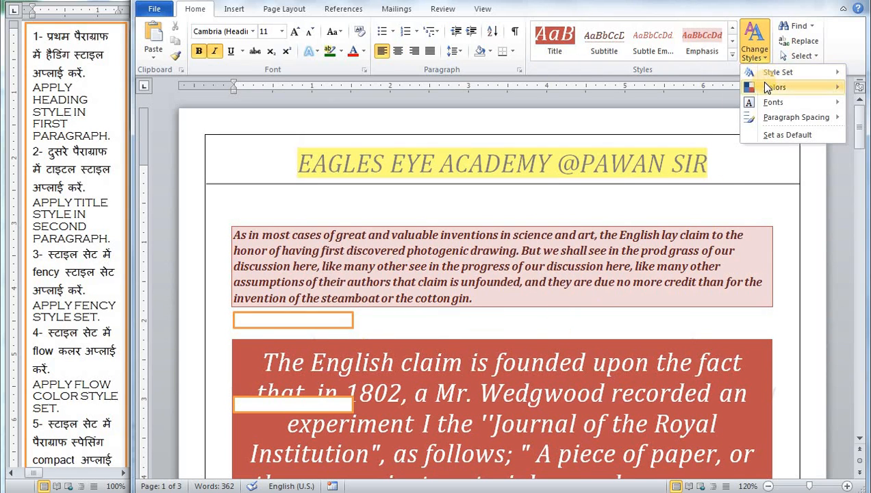
mouse_move(767, 89)
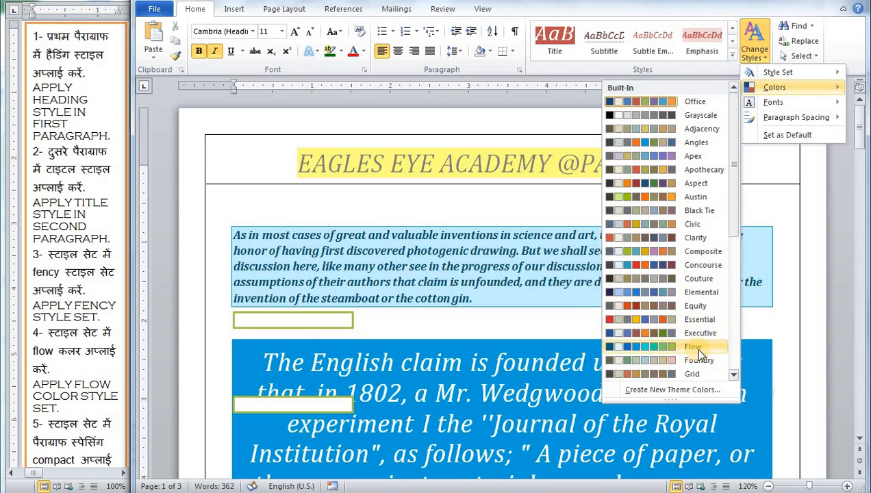
click(705, 349)
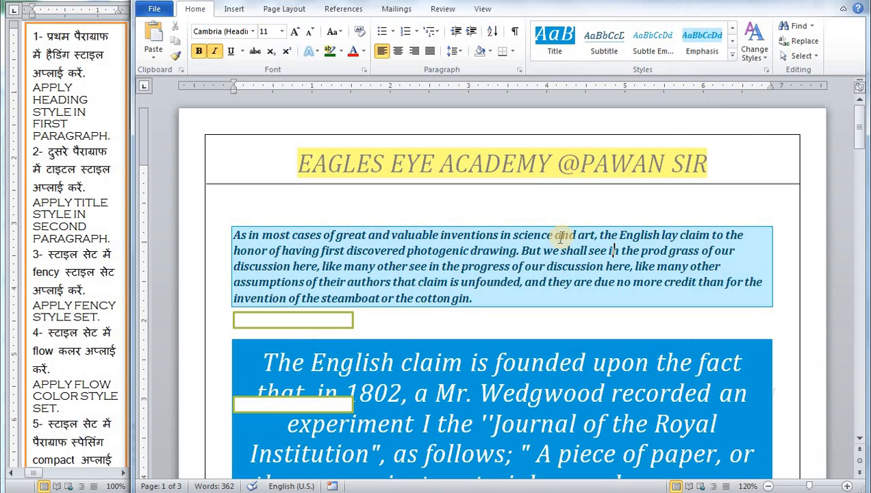
click(555, 265)
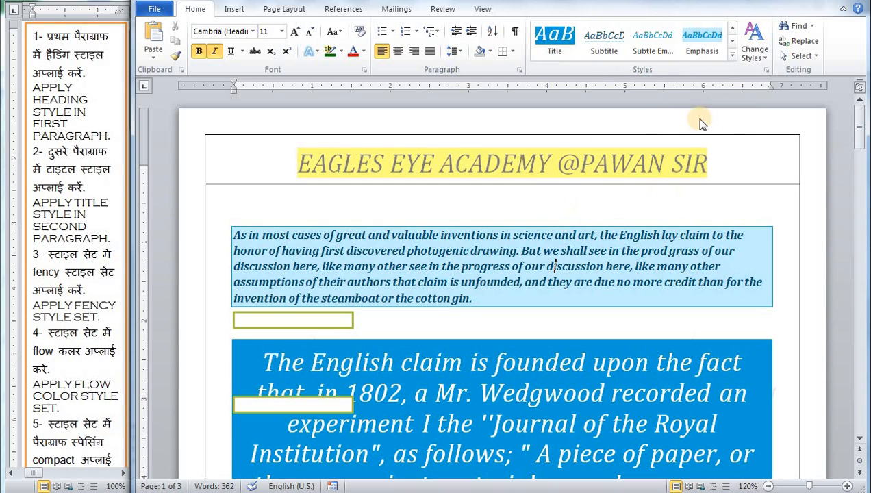
click(754, 56)
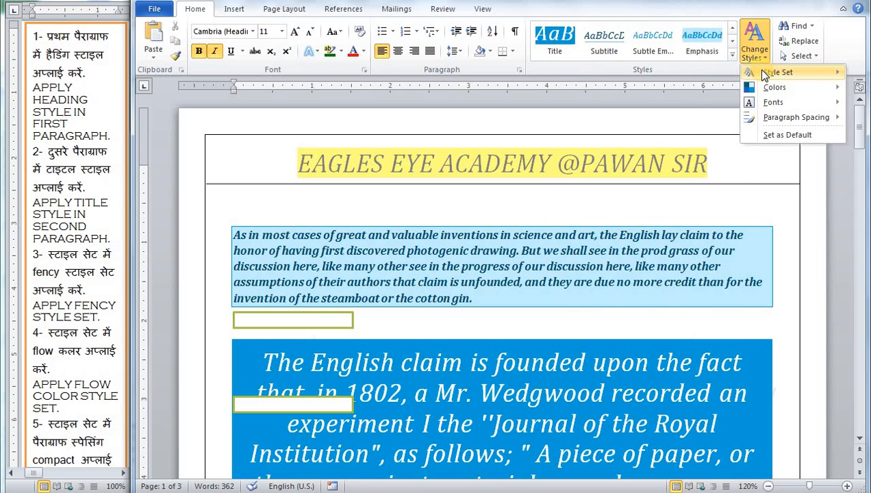
mouse_move(767, 89)
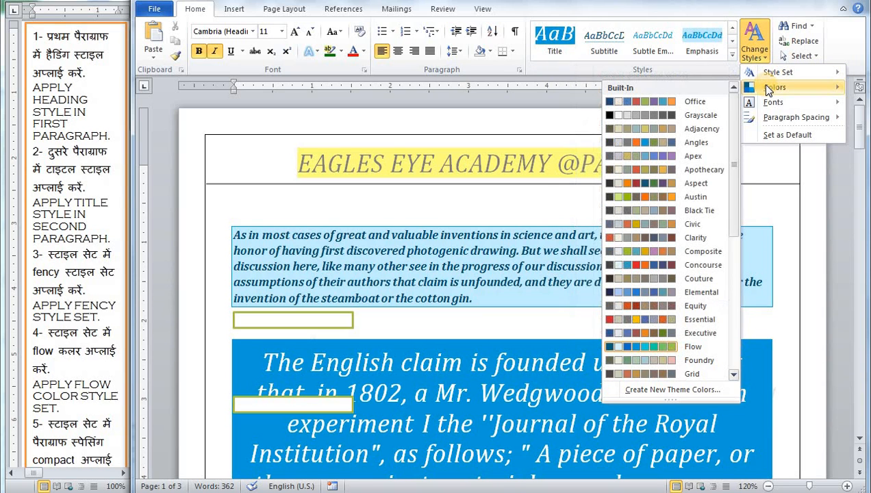
click(495, 270)
click(326, 295)
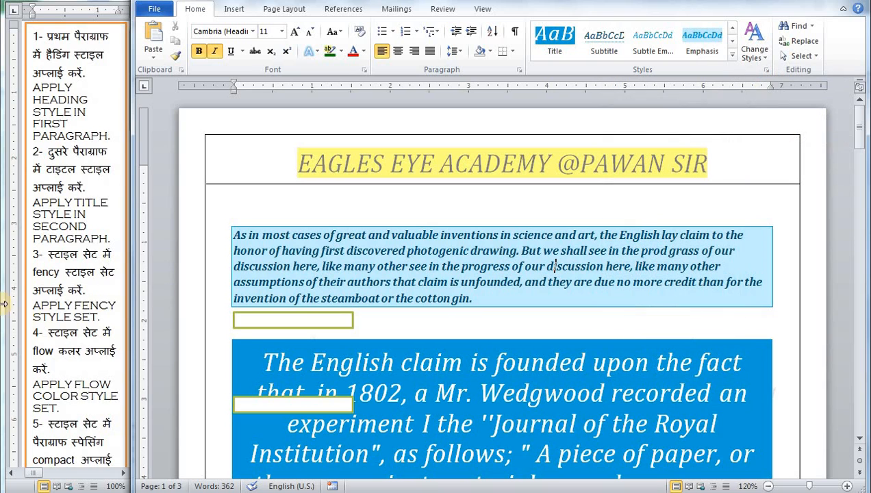
- Apply the built-in Compact paragraph spacing to the document's styles
scroll(65, 255, down, 3)
scroll(65, 255, down, 3)
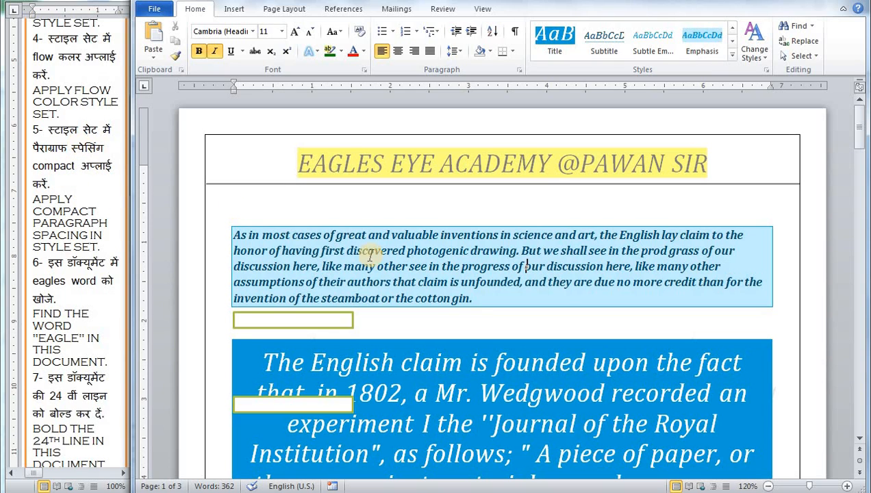
click(464, 253)
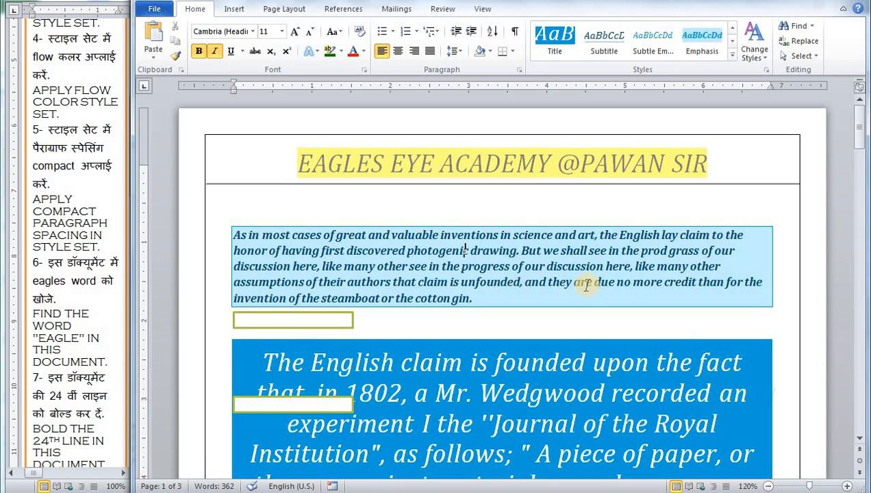
click(760, 51)
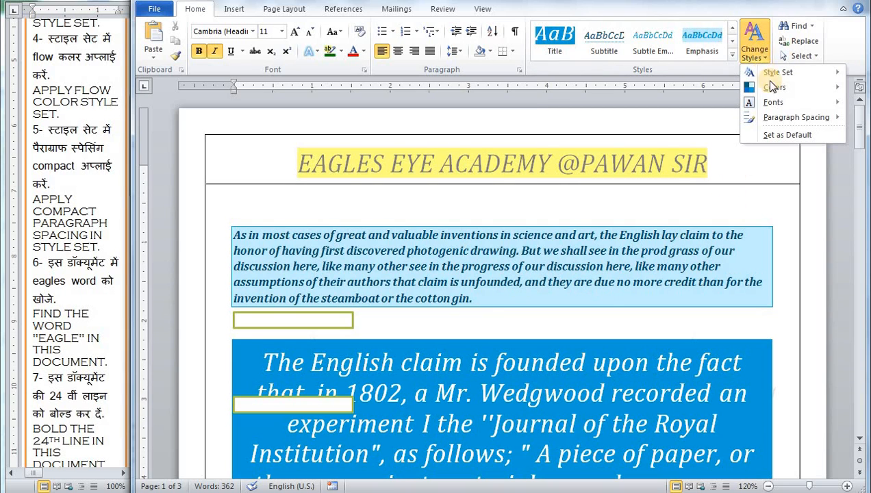
mouse_move(784, 119)
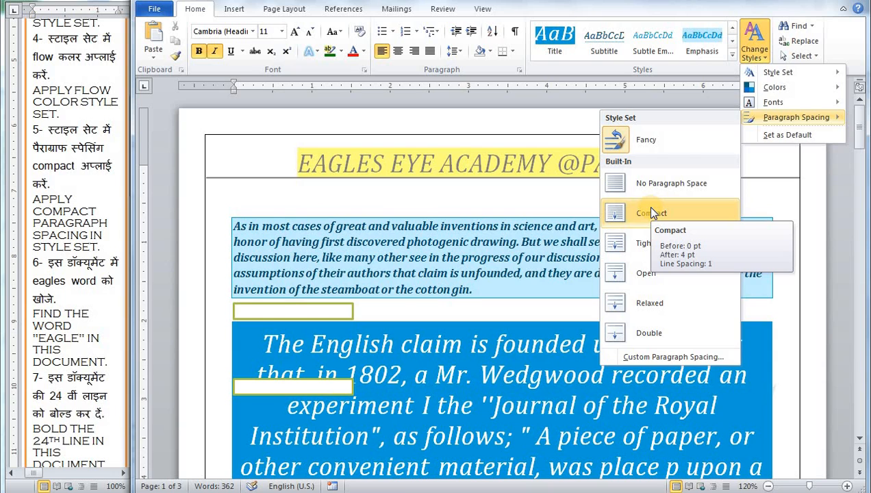
click(651, 213)
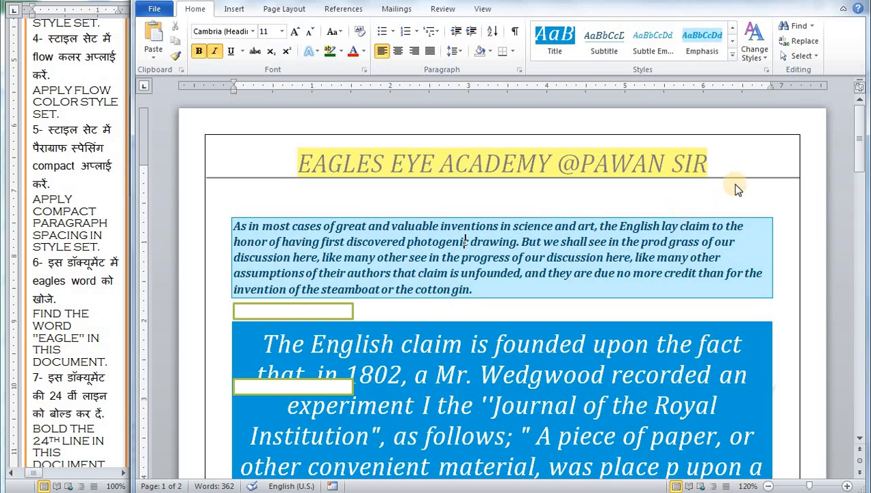
- Search the document for "EAGLE", look through the highlighted matches in the text, and close the search
click(787, 29)
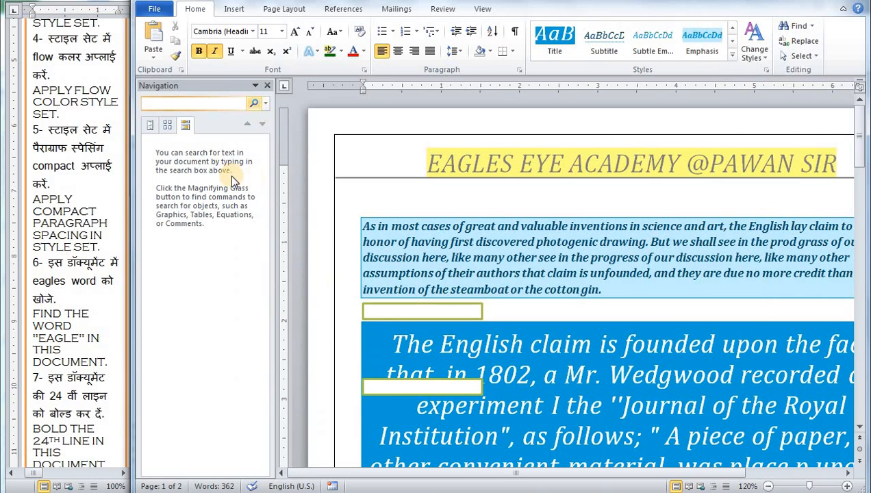
click(199, 101)
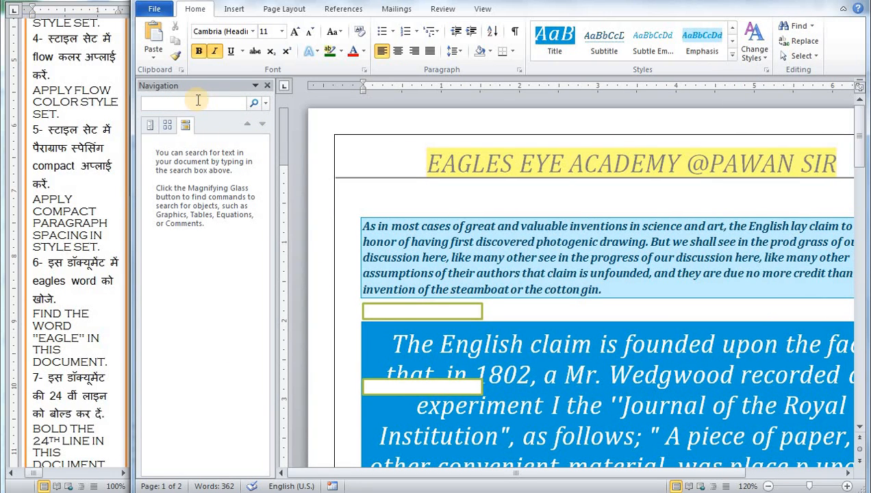
click(196, 100)
text(EAGLE)
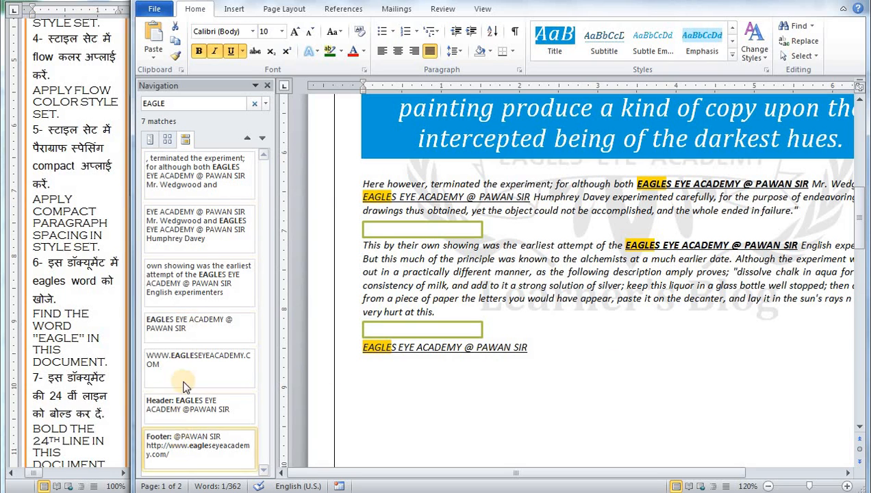
click(643, 299)
scroll(644, 299, up, 5)
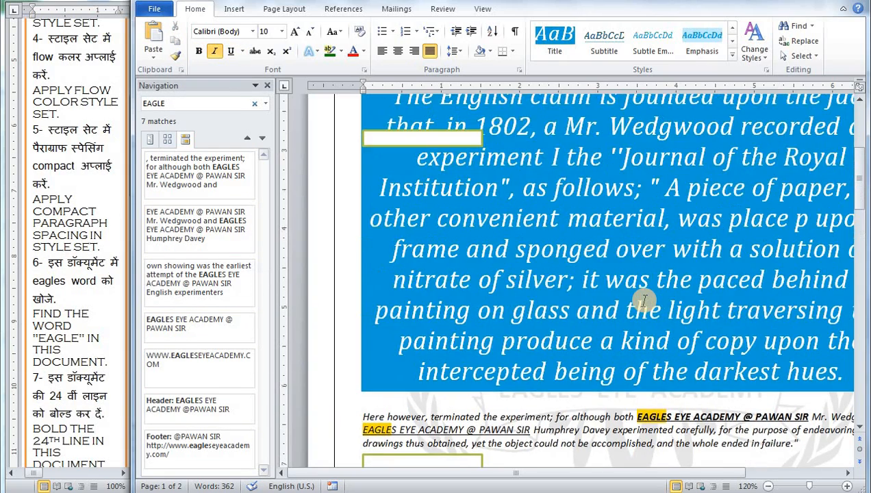
scroll(644, 299, up, 3)
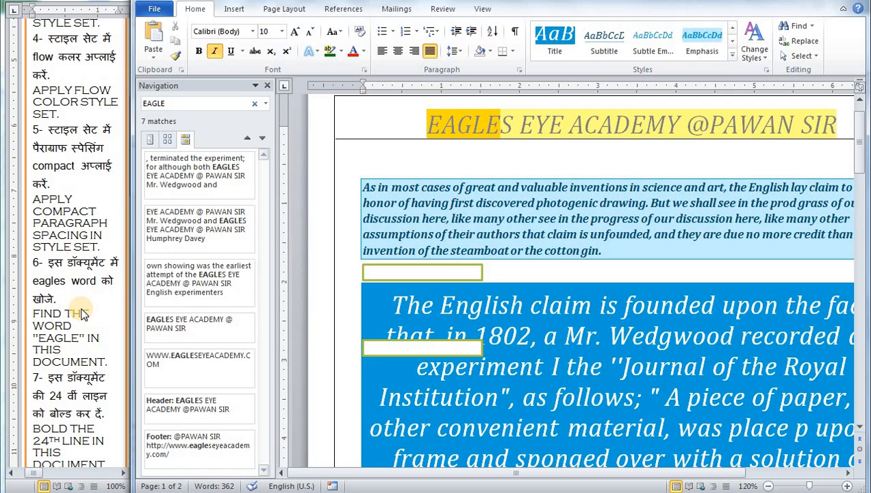
scroll(82, 313, down, 3)
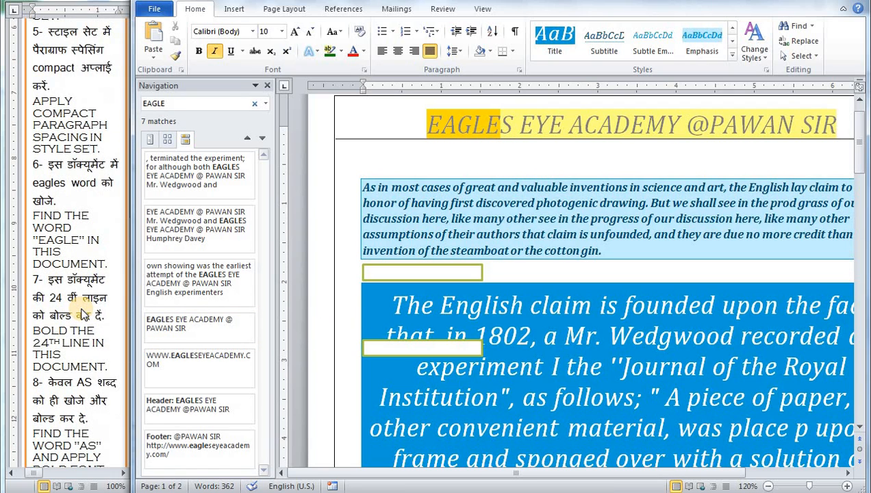
click(268, 87)
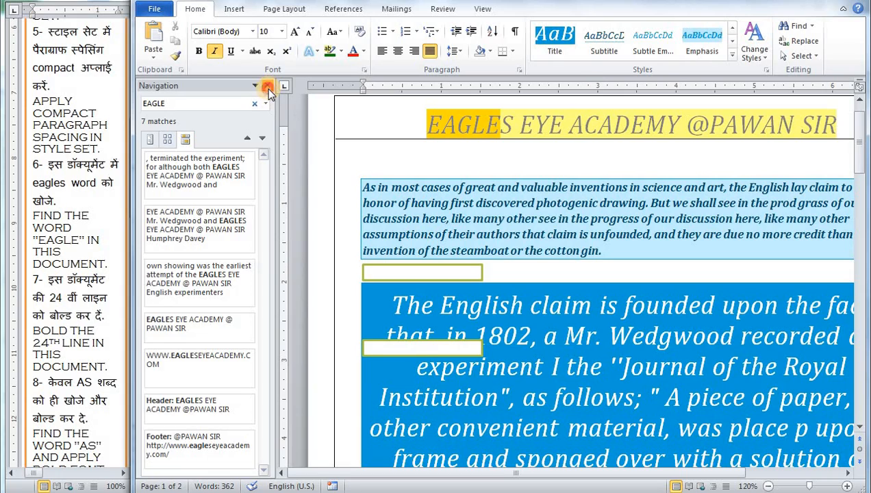
- Run an Advanced Find for "EAGLE" starting from the beginning of the first body paragraph
click(527, 229)
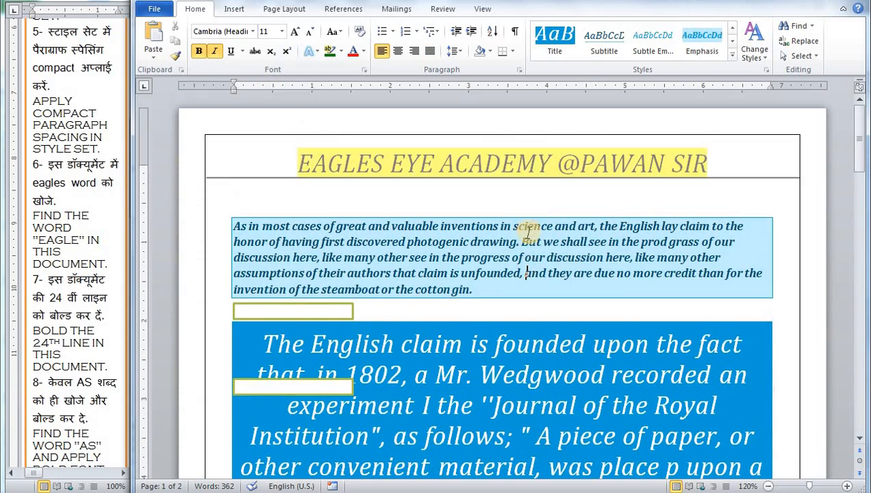
scroll(527, 228, down, 8)
scroll(525, 232, up, 8)
click(812, 27)
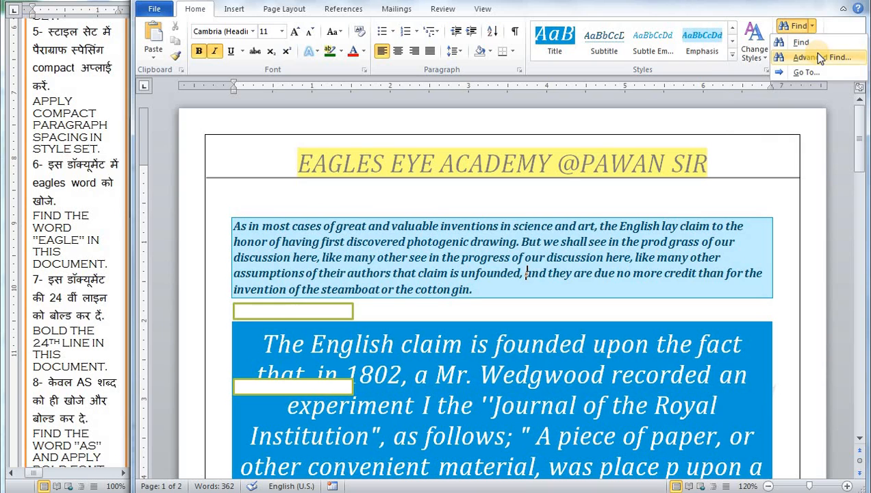
click(819, 58)
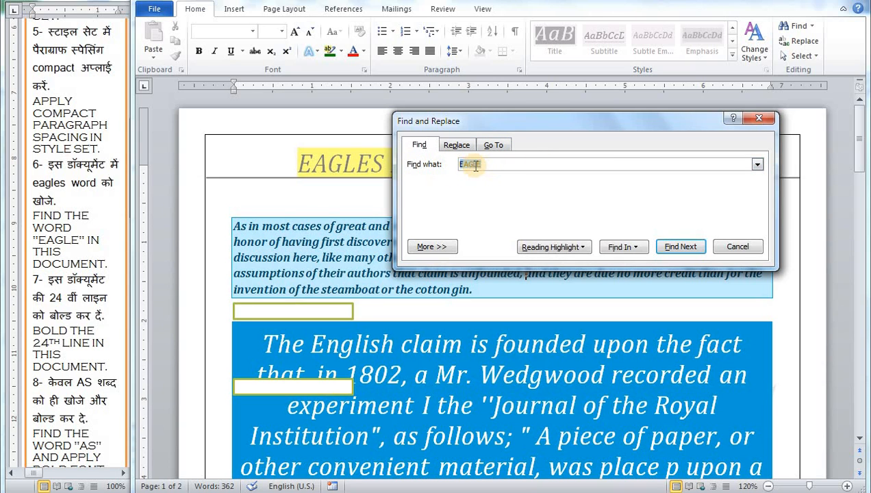
click(231, 226)
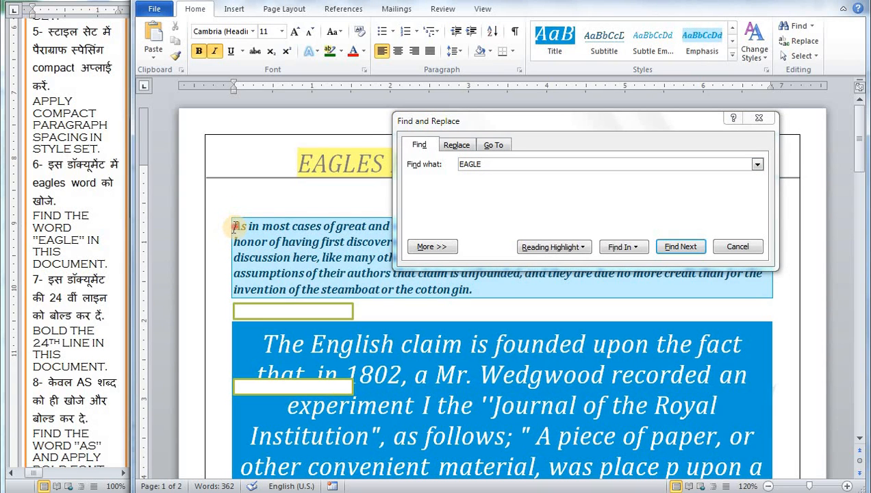
drag(512, 123, 243, 13)
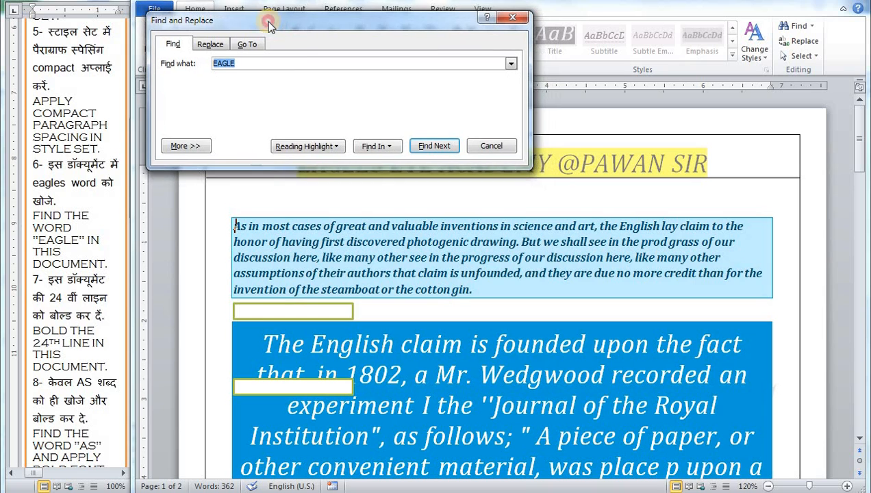
click(426, 145)
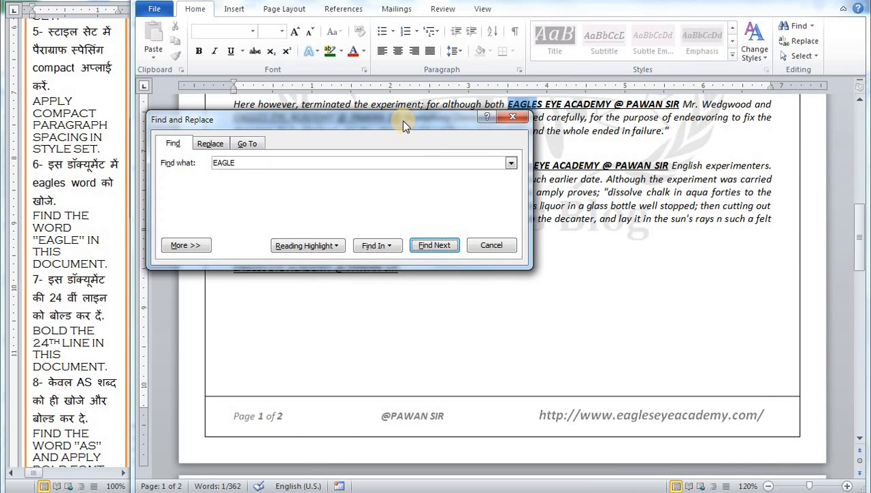
- Step through the remaining occurrences of "EAGLE", including header and footer, until the search ends, and close Find and Replace
drag(401, 122, 507, 281)
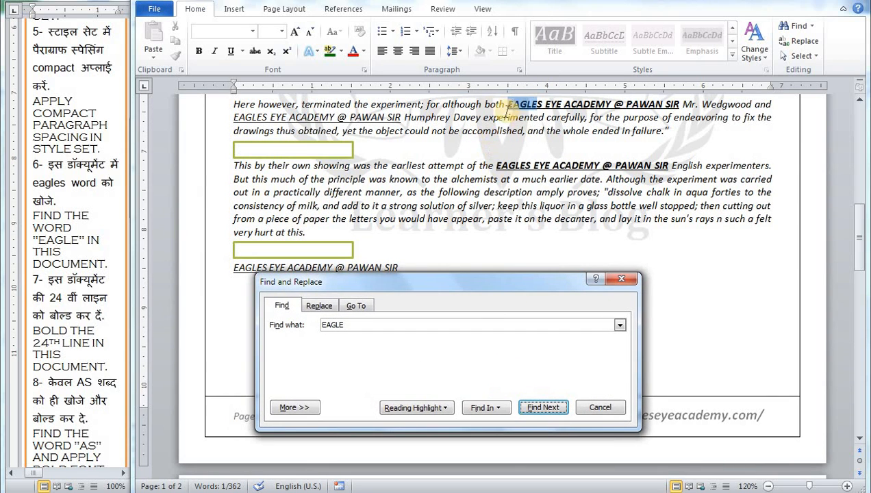
click(558, 406)
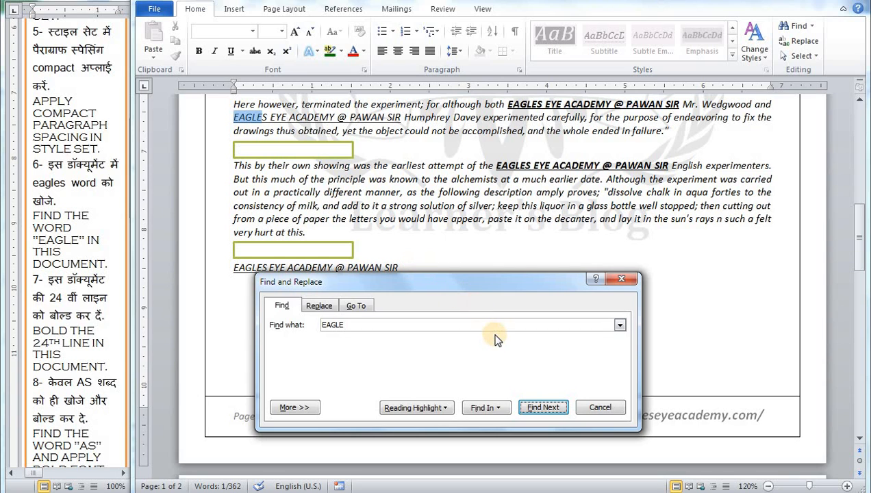
click(547, 406)
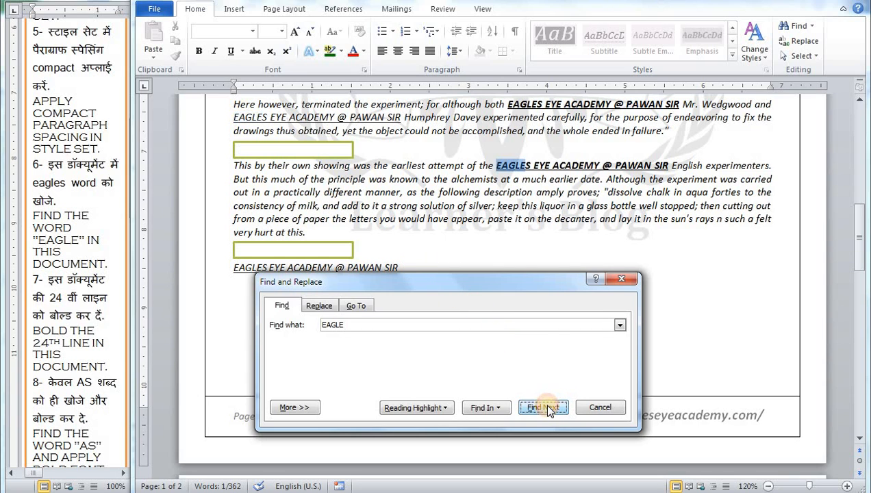
click(546, 407)
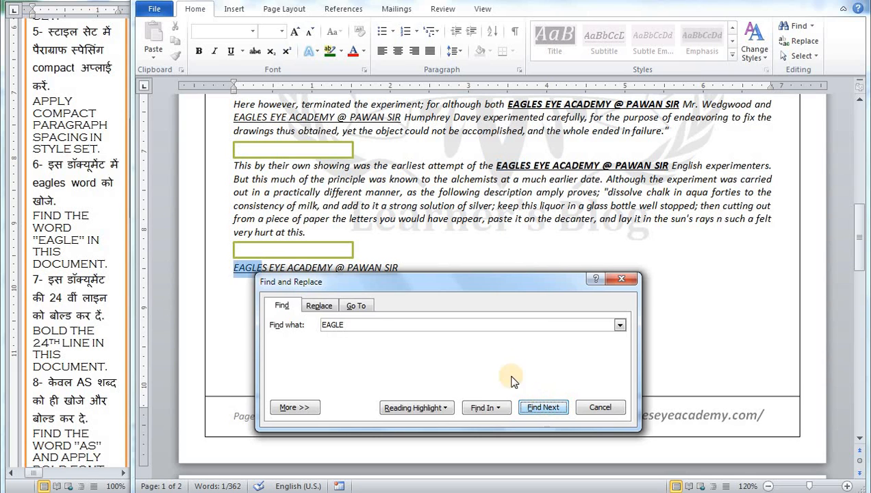
click(546, 407)
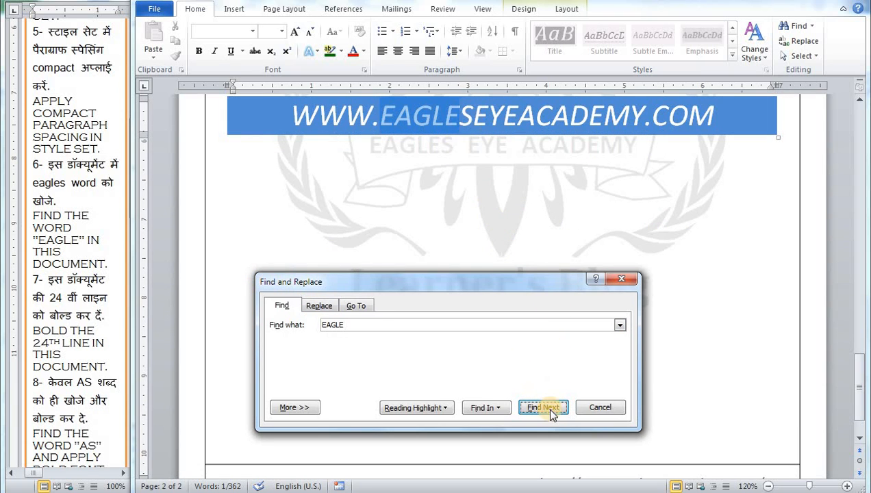
click(546, 406)
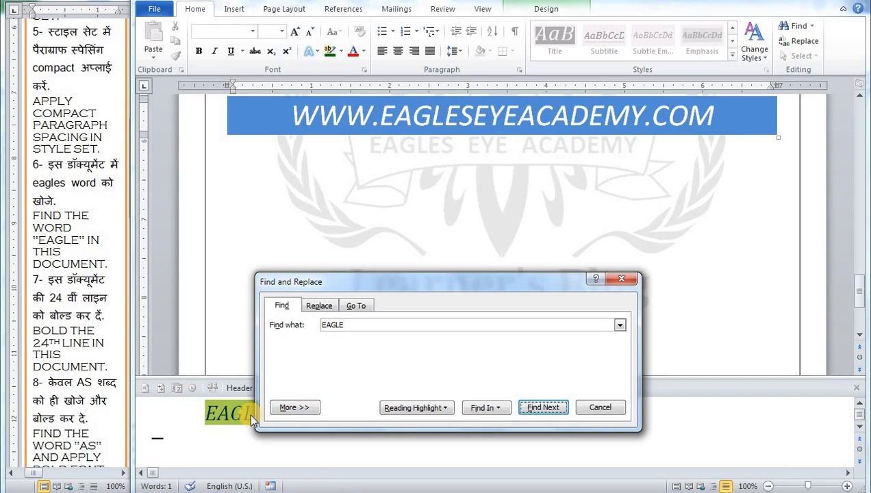
click(545, 407)
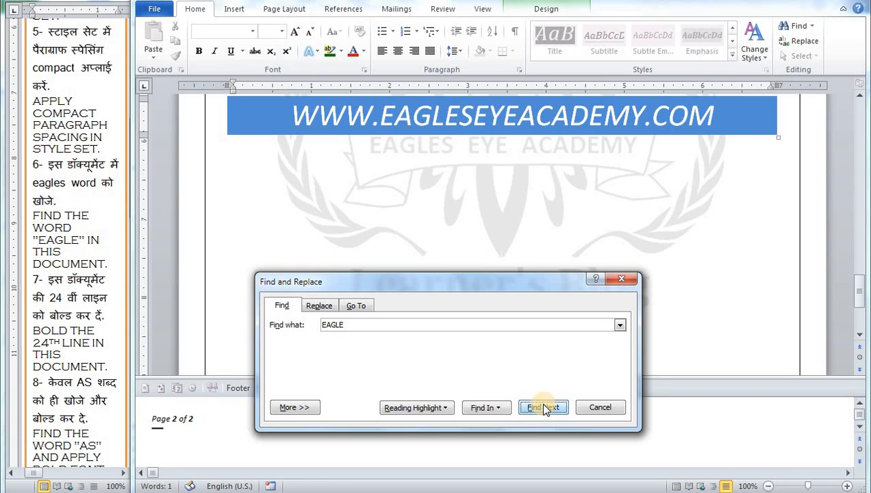
click(558, 408)
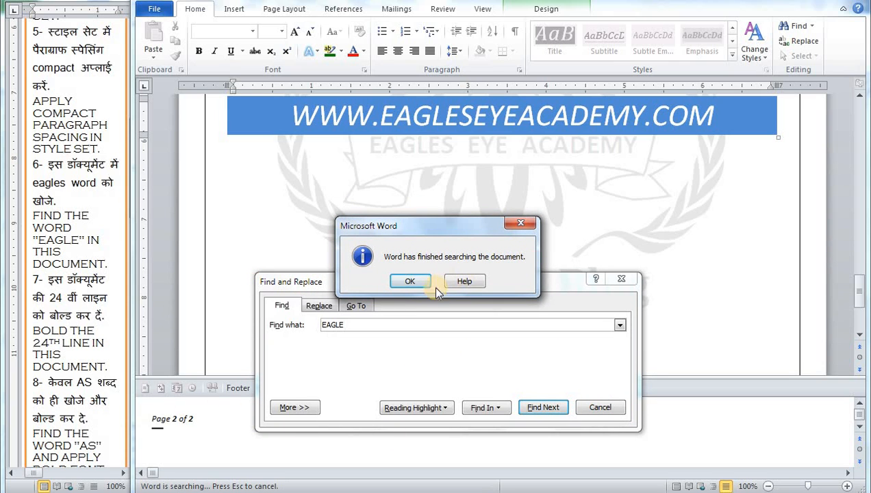
click(413, 281)
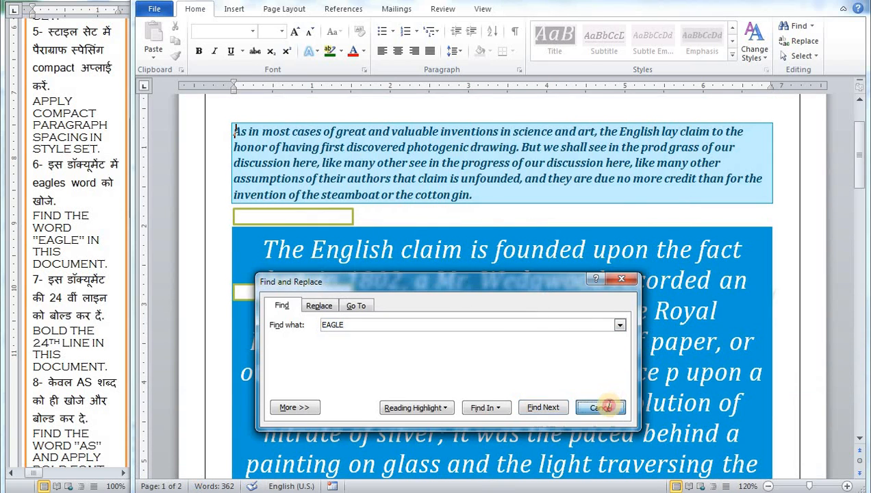
click(600, 407)
scroll(523, 293, up, 2)
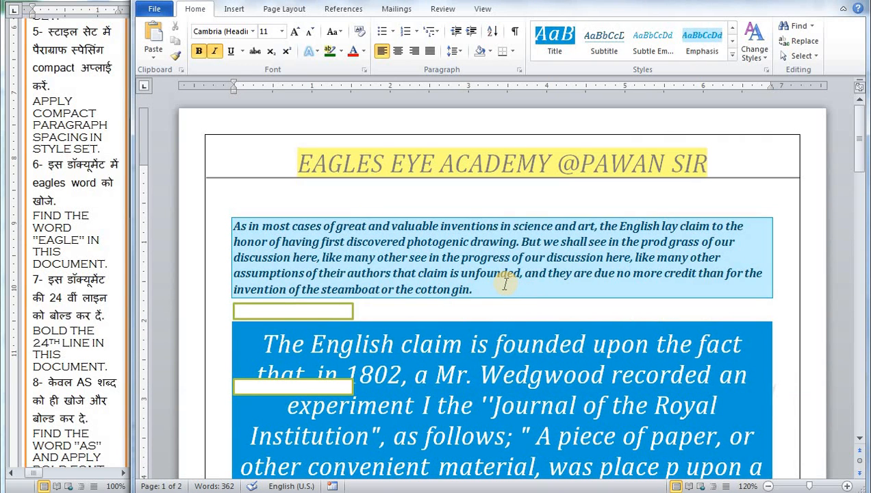
click(485, 227)
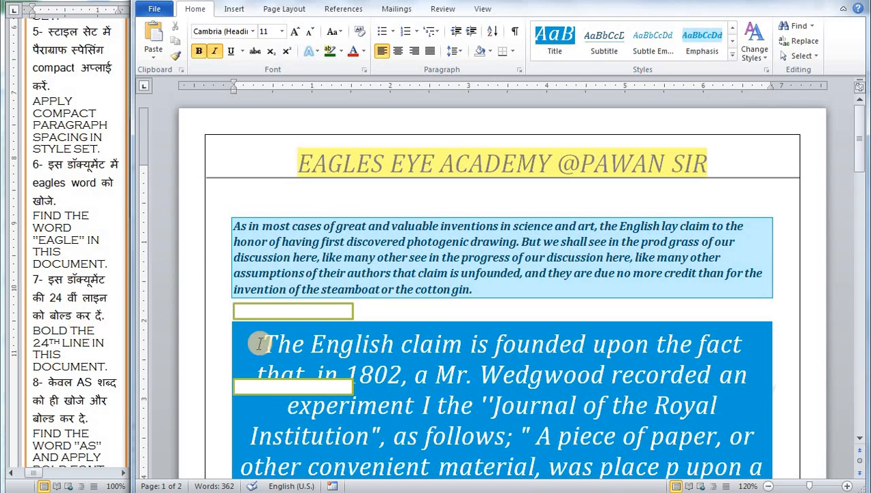
click(402, 257)
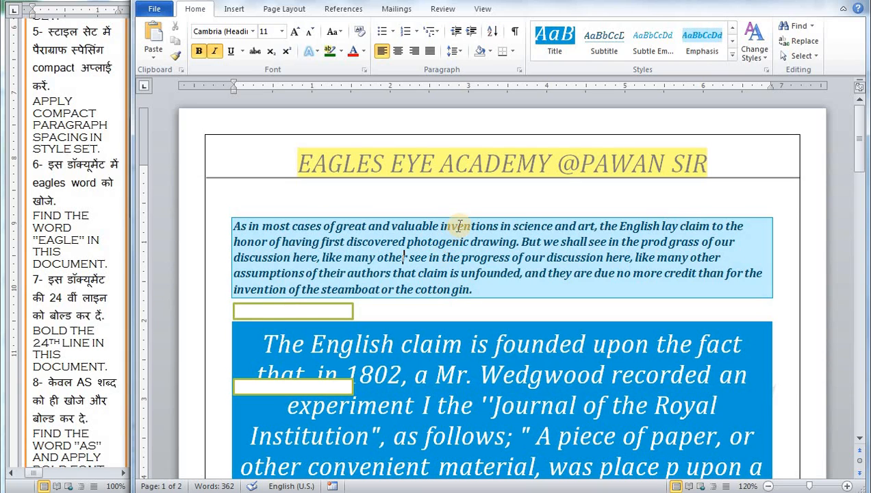
text(r)
click(460, 262)
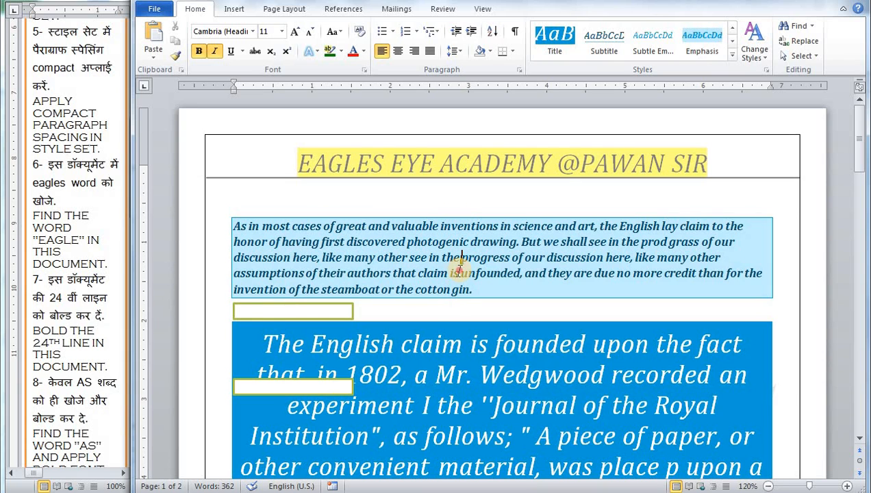
click(459, 272)
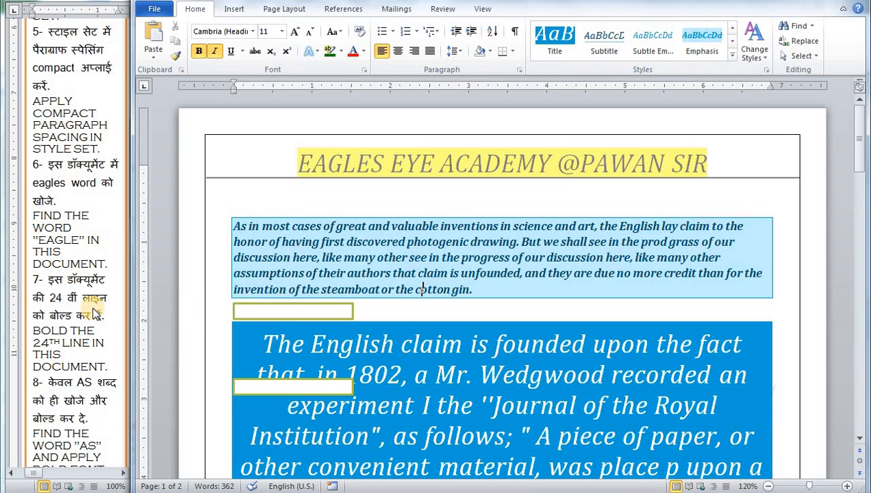
- Open Go To and look through its target types, including section, line, bookmark, comment and footnote
click(490, 245)
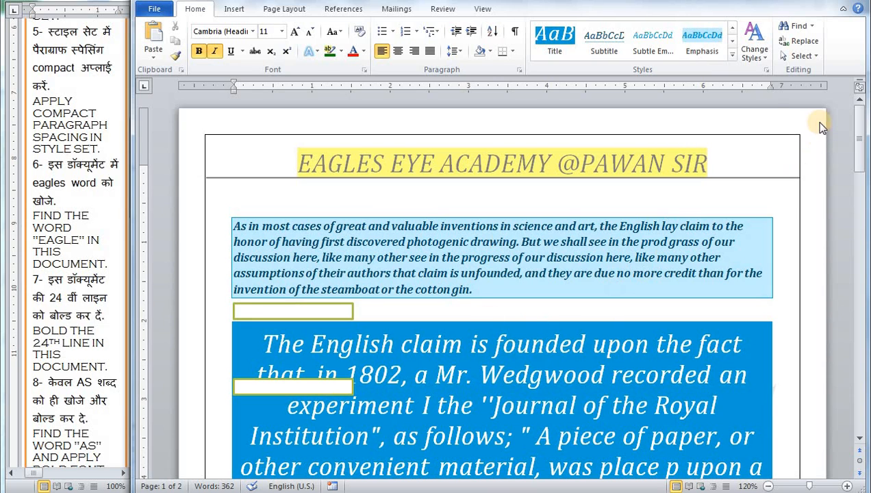
click(810, 27)
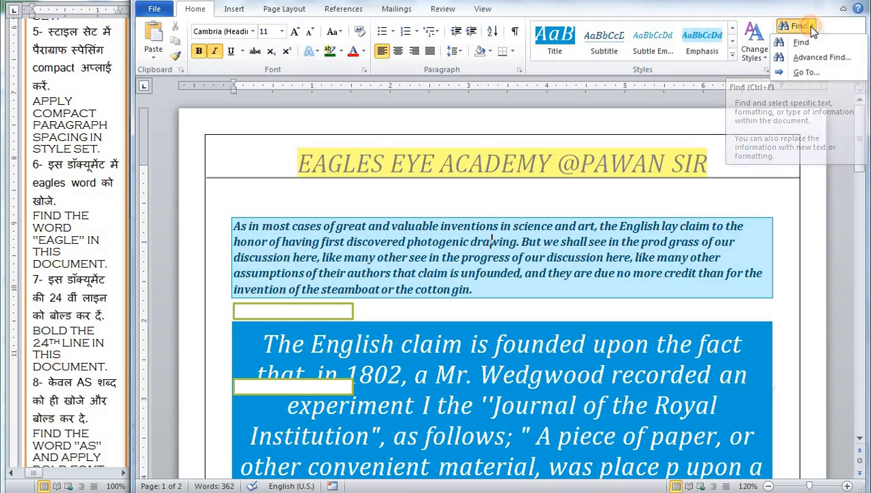
click(803, 70)
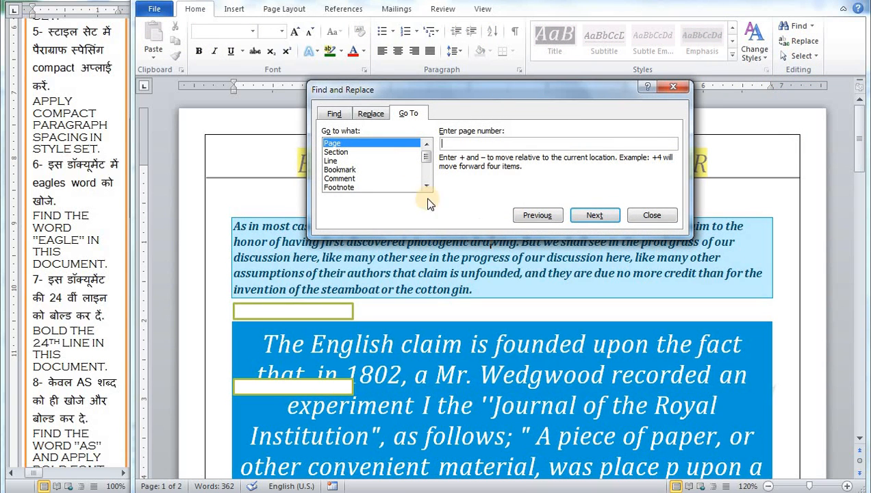
click(344, 152)
click(346, 161)
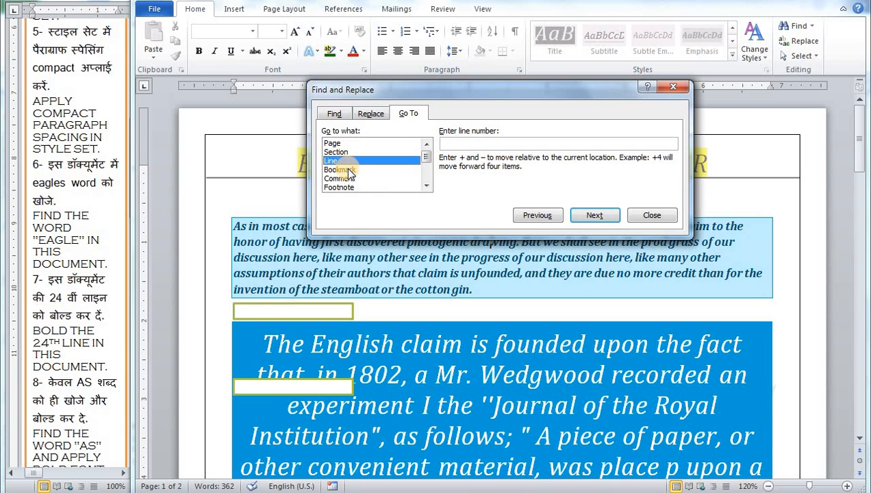
click(351, 171)
click(348, 187)
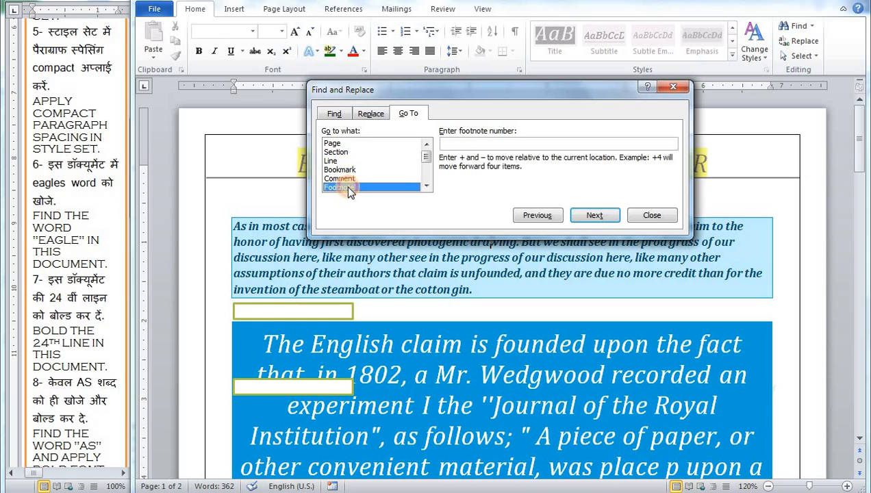
click(344, 178)
click(345, 169)
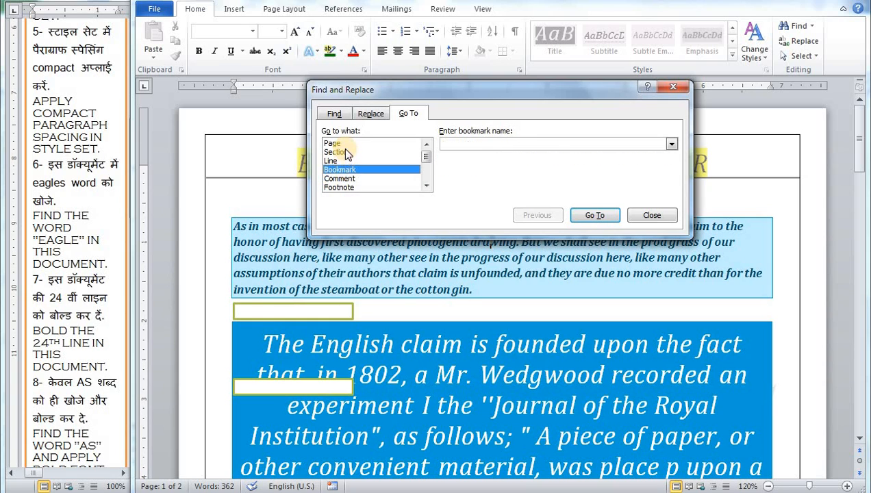
click(343, 149)
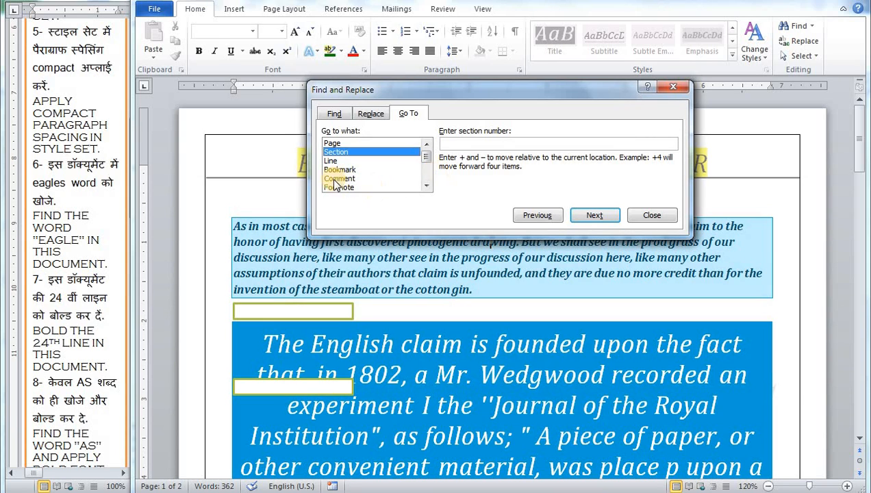
- Go to line 24 of the document and close the Go To dialog
click(332, 161)
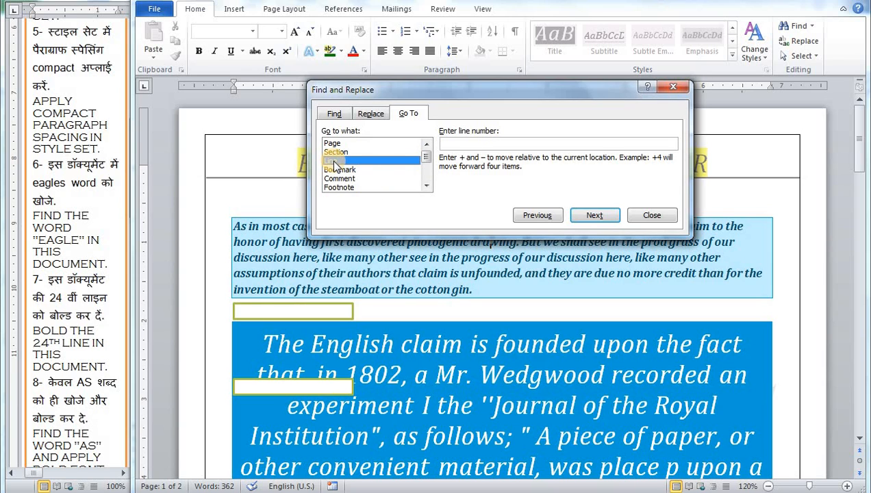
click(480, 141)
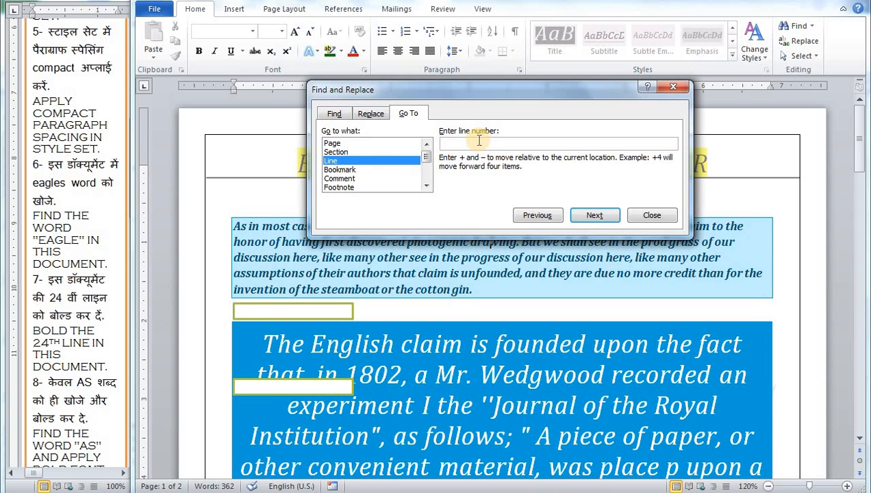
text(24)
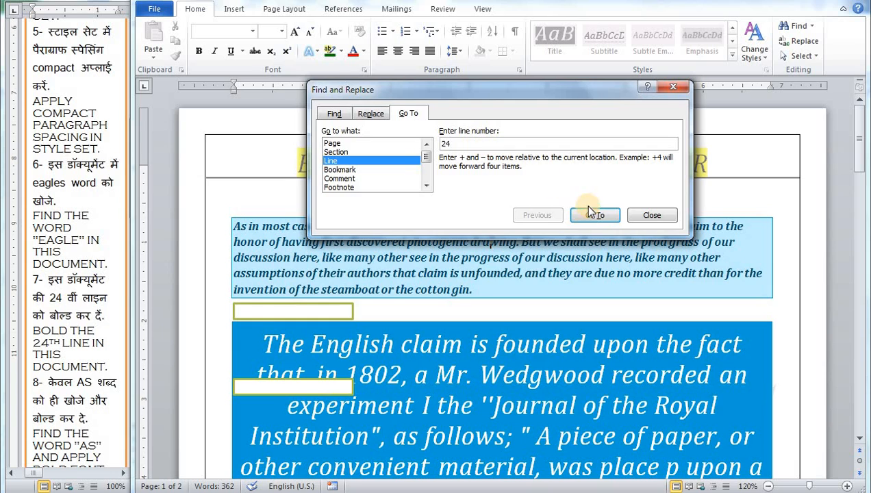
click(594, 217)
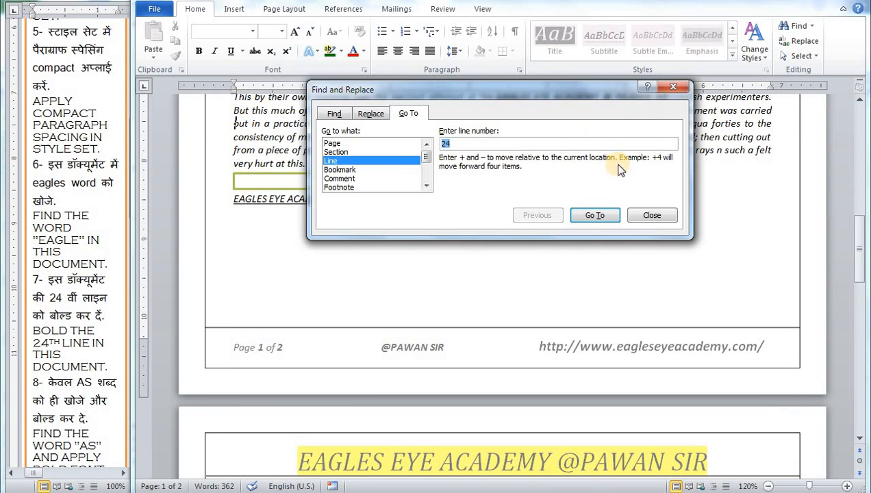
click(651, 217)
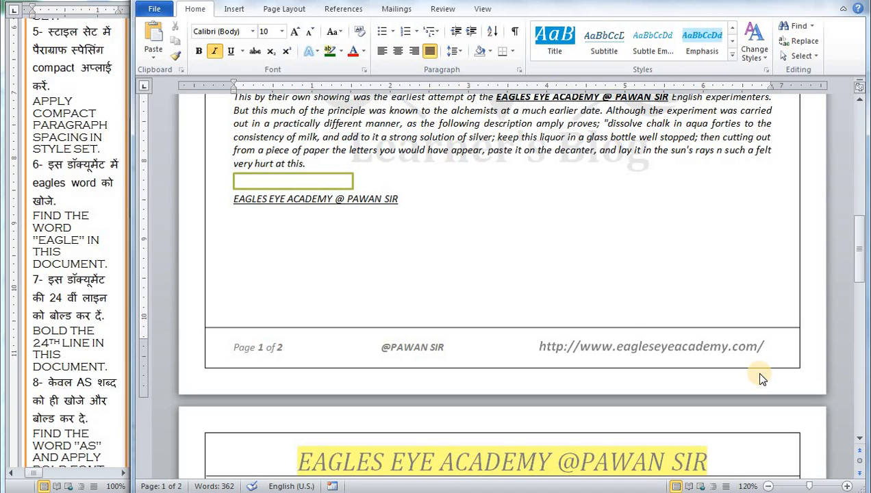
- Bold the whole 24th line, starting with "out in a practically different manner", and clear the selection
click(219, 129)
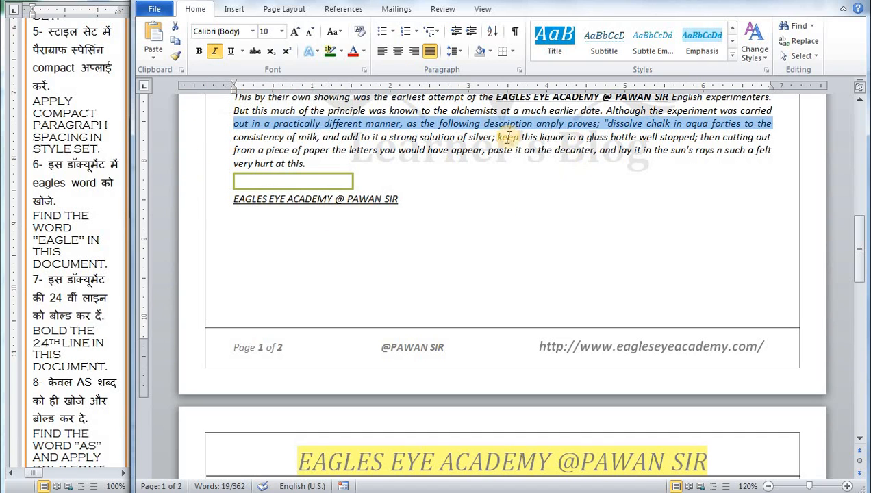
click(389, 126)
triple_click(387, 125)
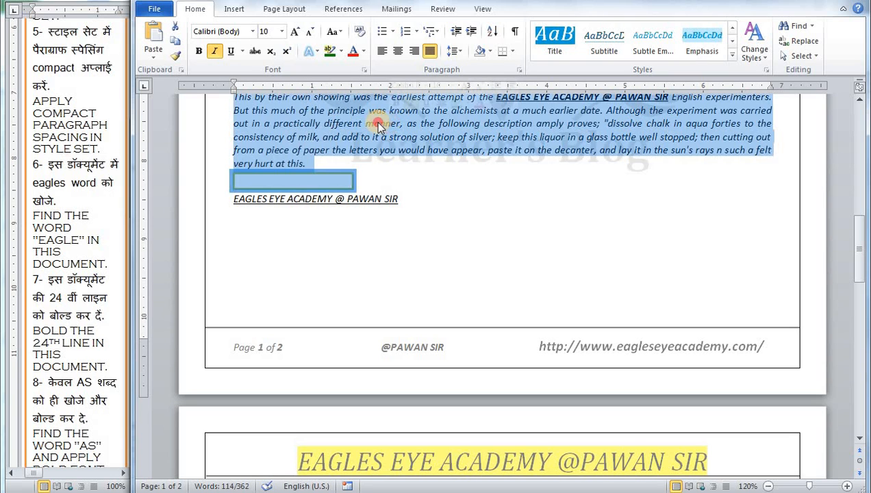
click(383, 124)
drag(231, 123, 777, 124)
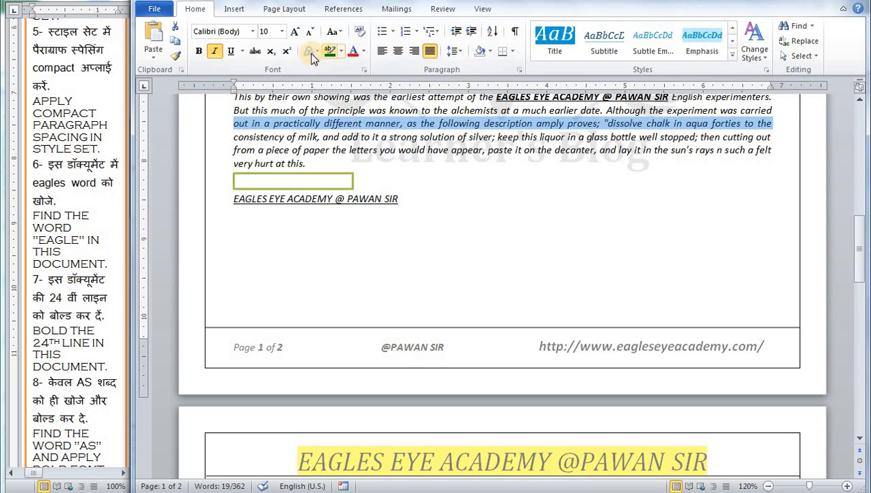
click(199, 52)
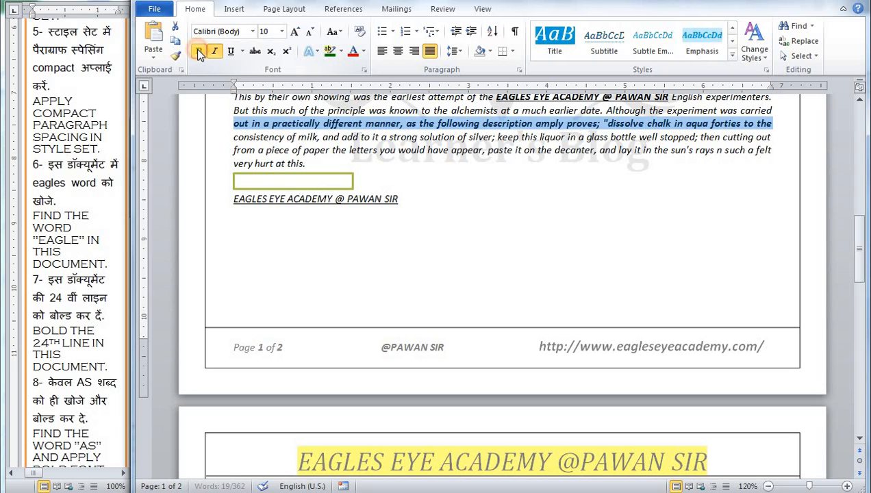
click(509, 137)
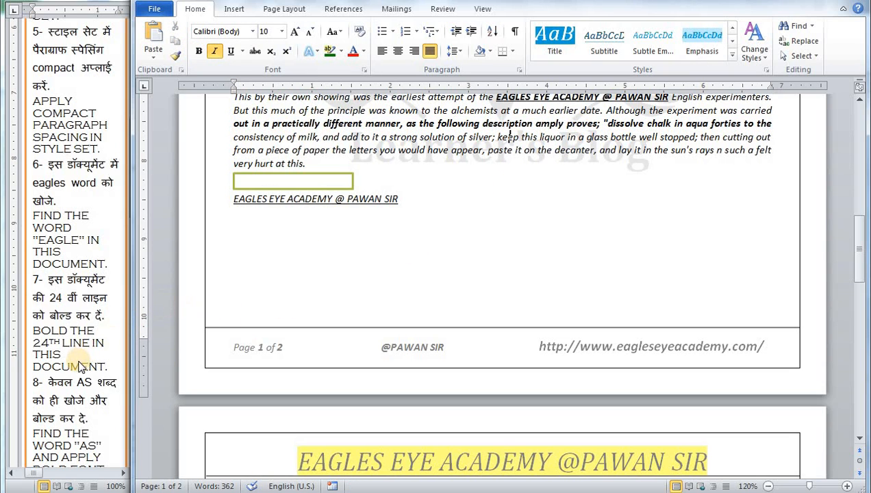
- Read on in the exercise list, search the document for "AS" from the start of the first body paragraph, and close the search
scroll(77, 368, down, 3)
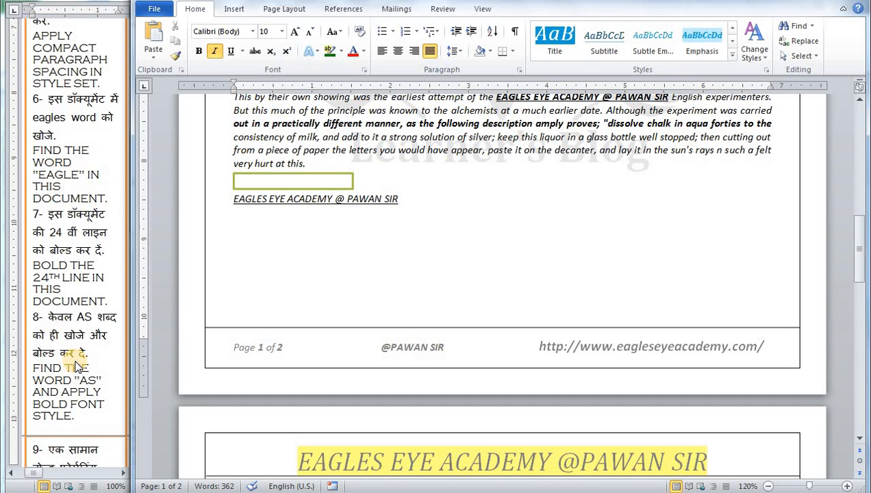
scroll(77, 368, down, 9)
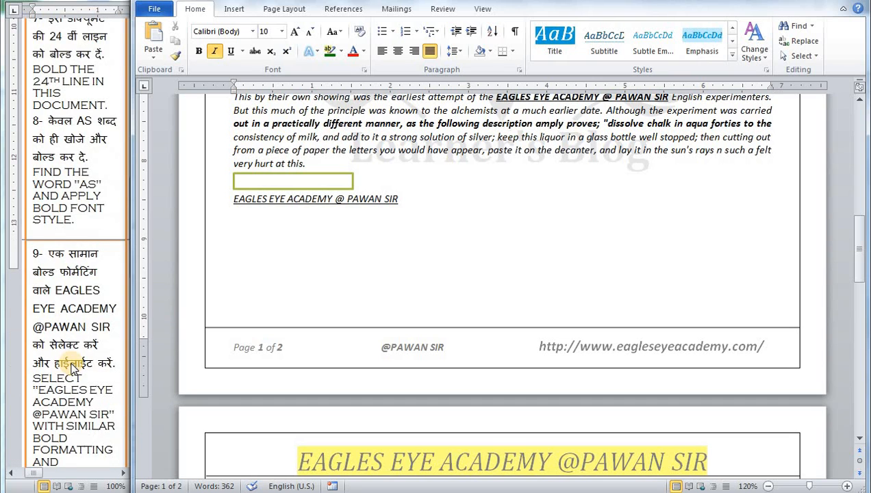
scroll(72, 367, down, 3)
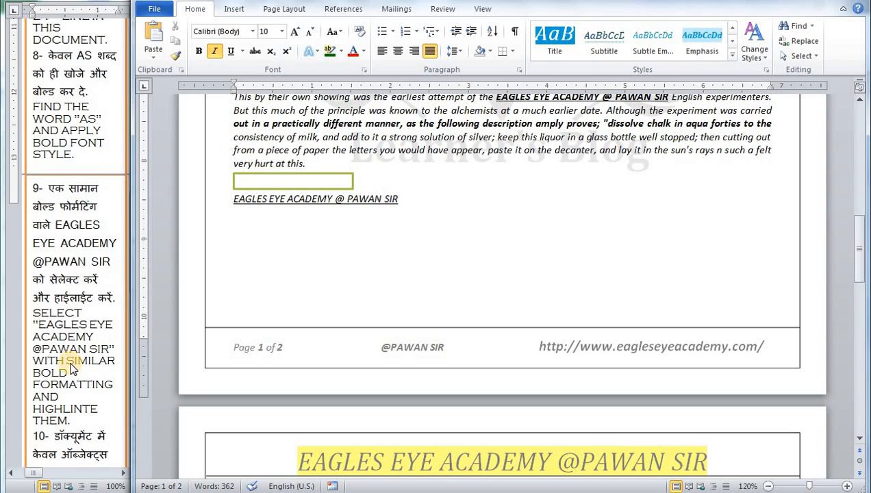
click(470, 138)
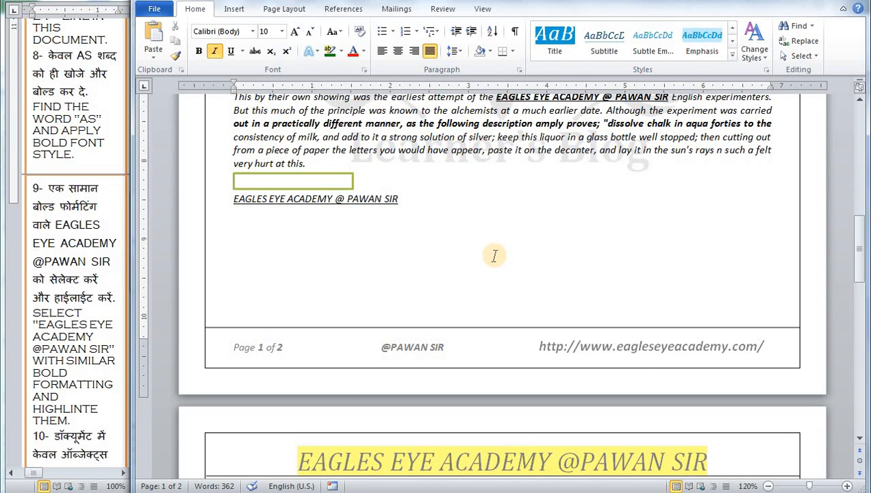
scroll(493, 255, up, 15)
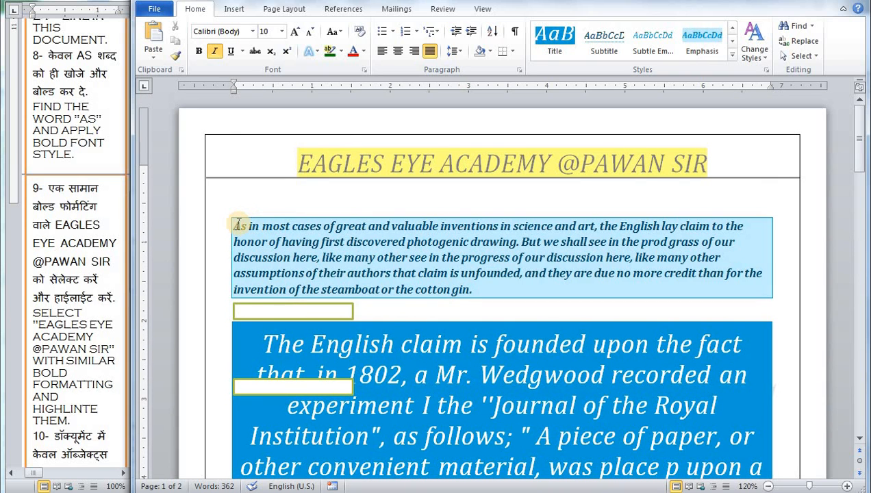
click(238, 223)
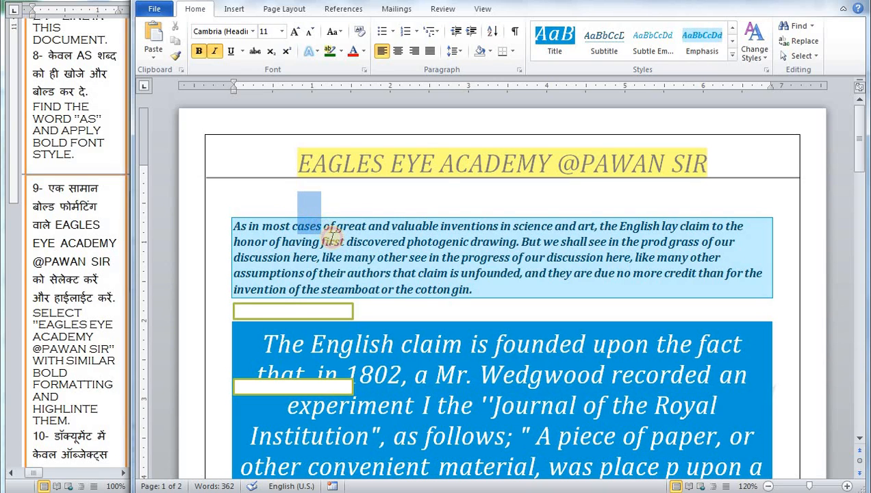
click(375, 241)
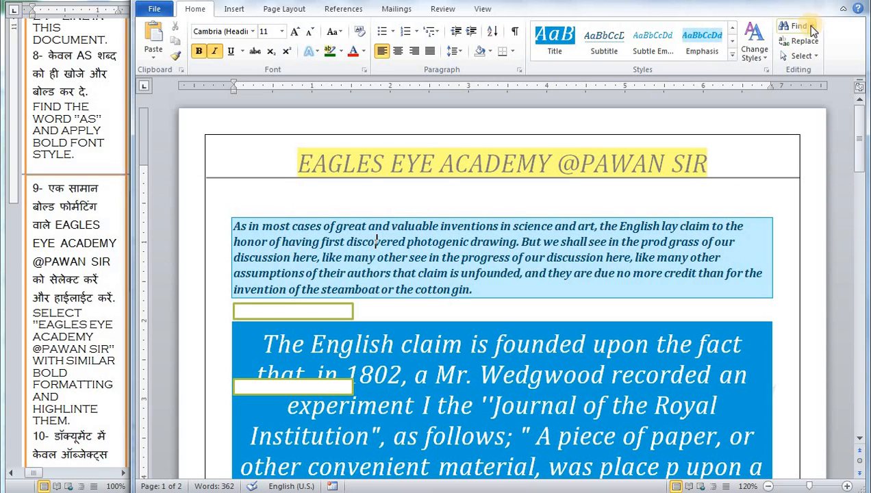
click(233, 226)
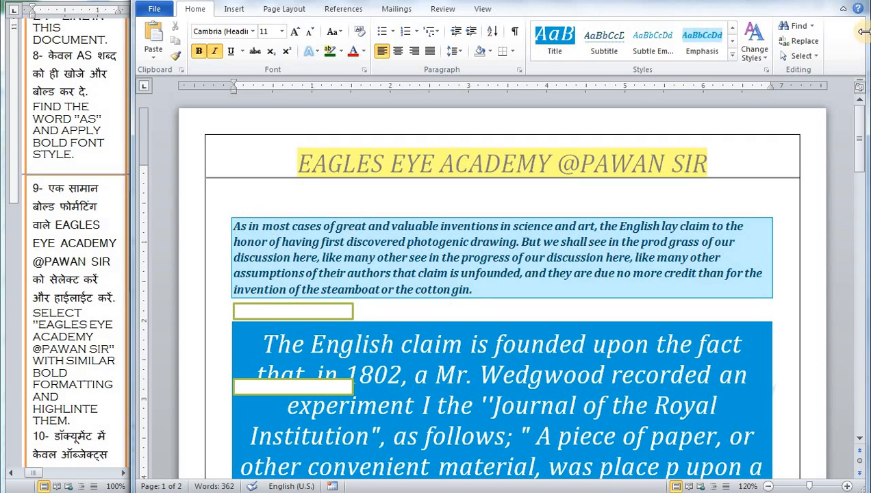
click(799, 31)
text(EAGLE)
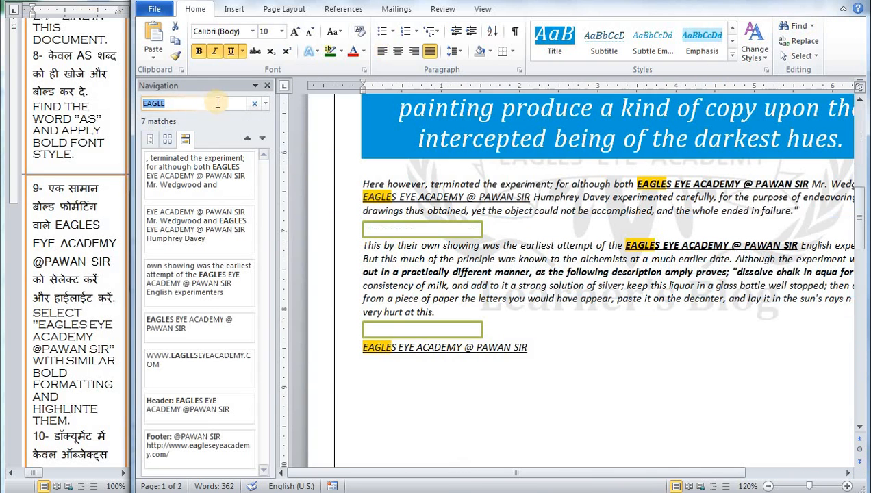
double_click(203, 101)
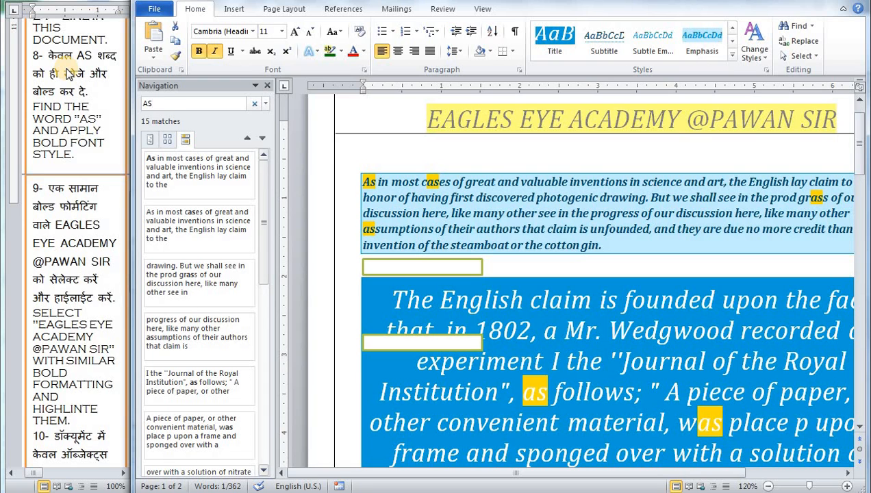
click(266, 82)
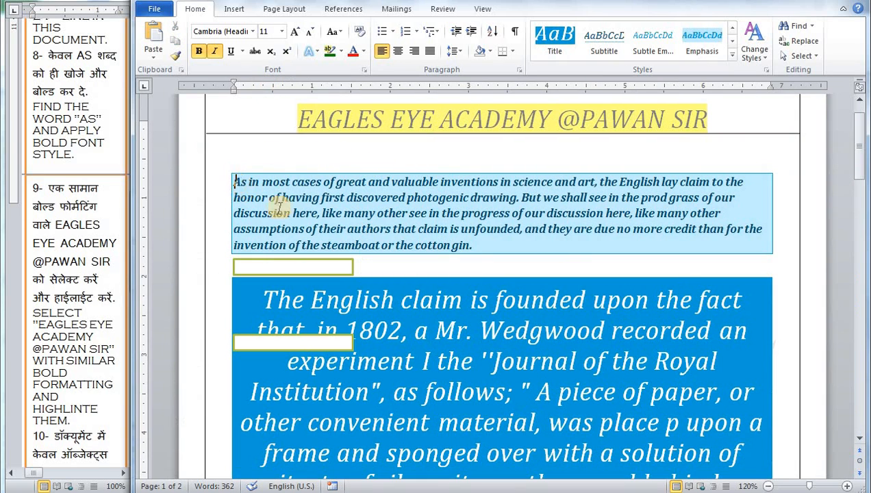
- Run an Advanced Find for "AS" limited to whole words only and go to its first occurrence
click(813, 26)
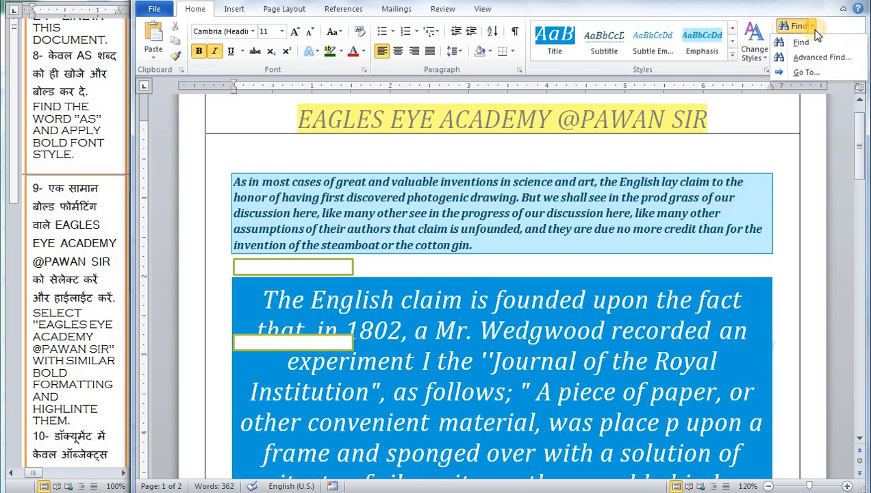
click(820, 57)
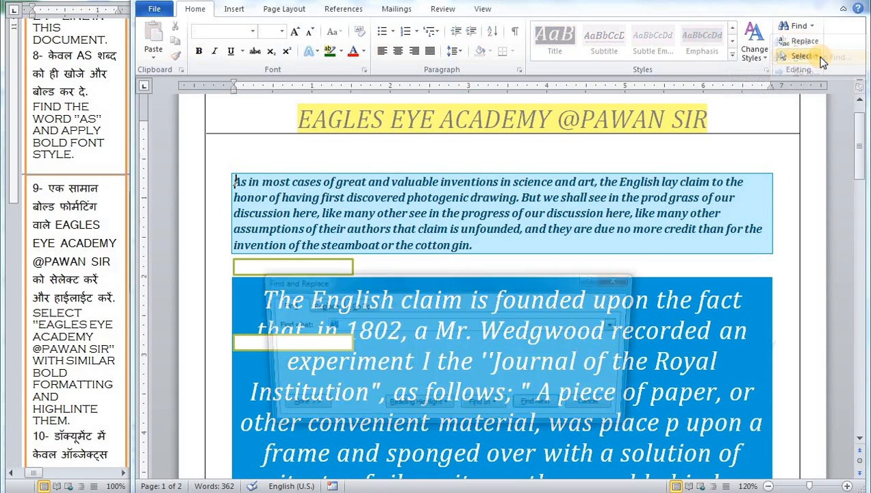
mouse_move(425, 283)
mouse_down()
mouse_move(505, 259)
mouse_move(576, 129)
mouse_move(565, 19)
mouse_up()
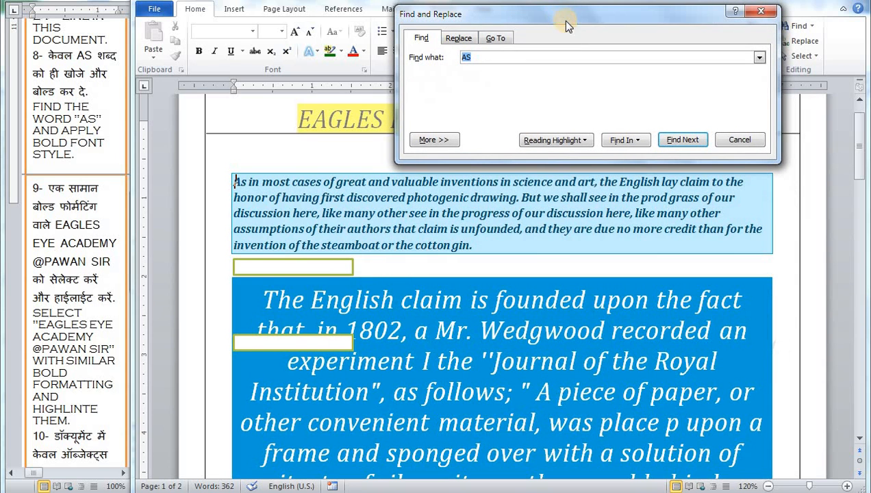
click(433, 139)
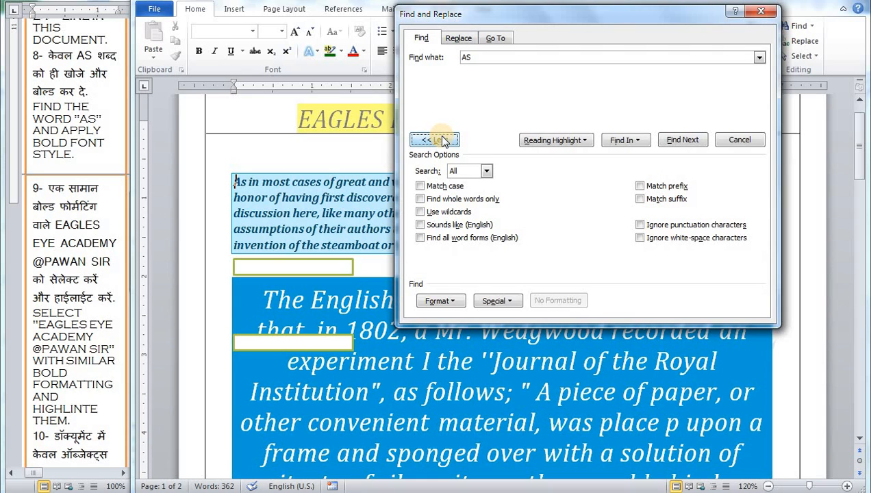
click(464, 202)
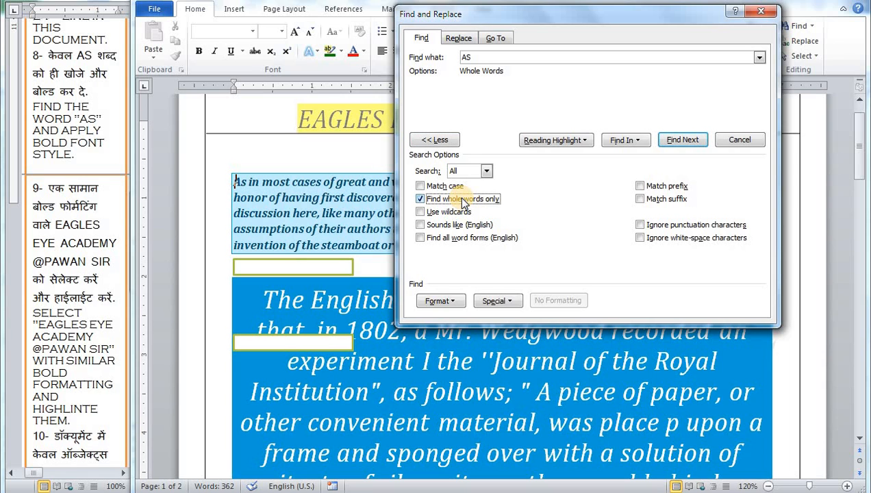
click(443, 140)
drag(496, 14, 184, 11)
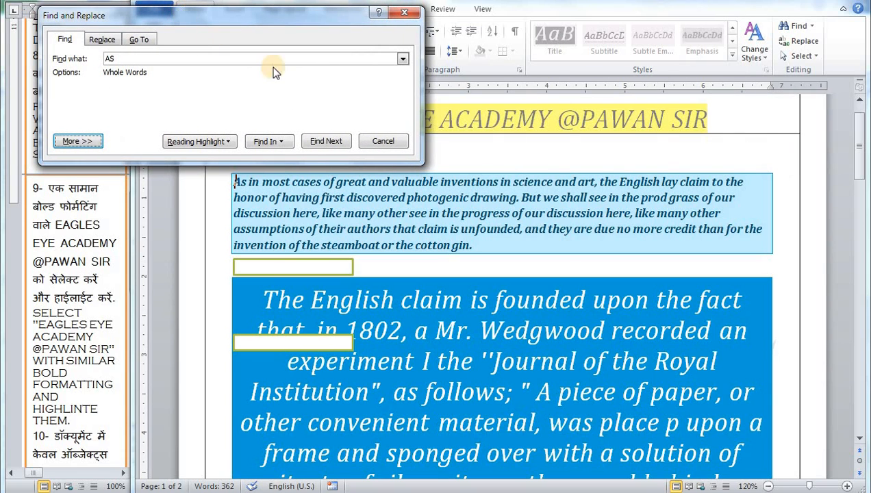
click(327, 141)
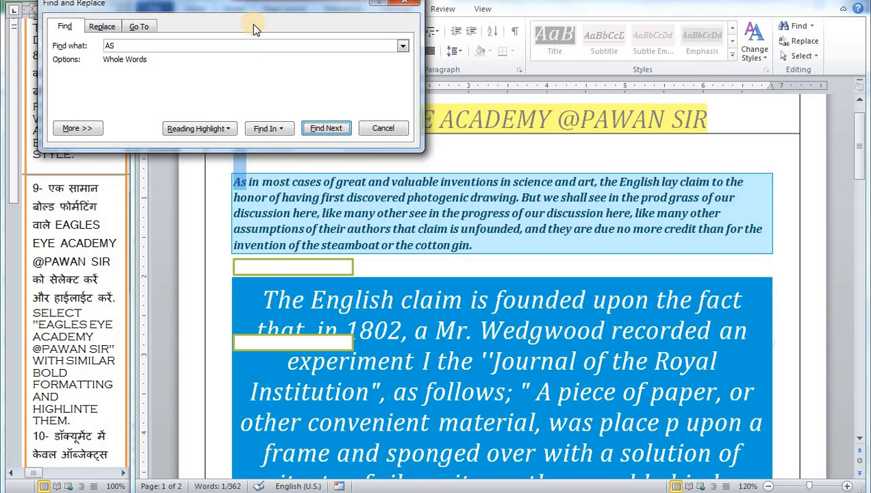
- Bold the found "As" starting the first body paragraph, and find and bold the "as" before "follows" in the blue paragraph
drag(253, 8, 438, 277)
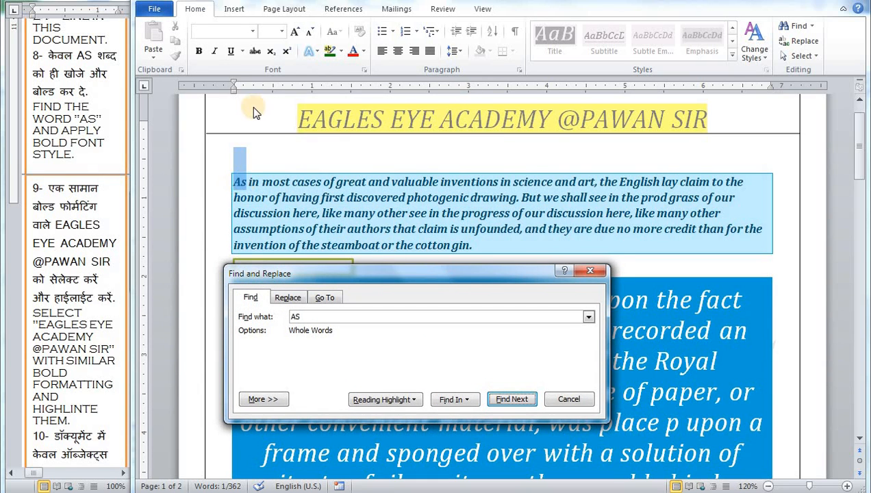
click(200, 54)
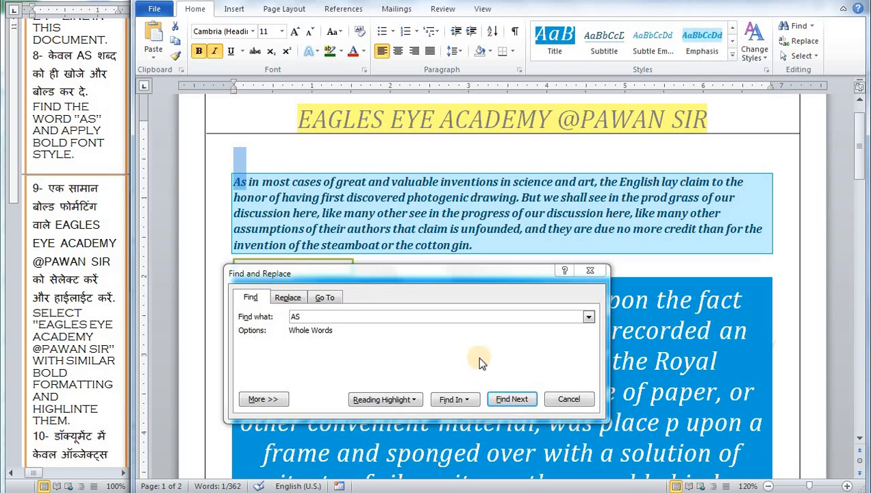
click(512, 398)
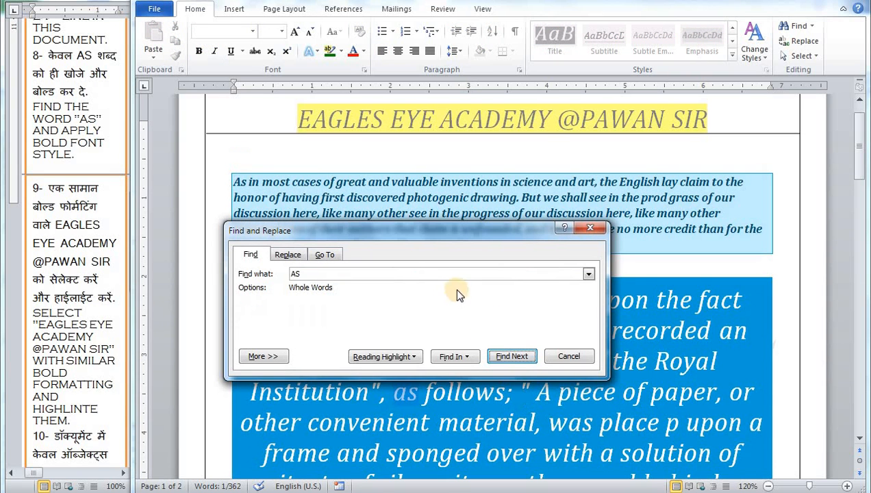
drag(447, 233, 521, 153)
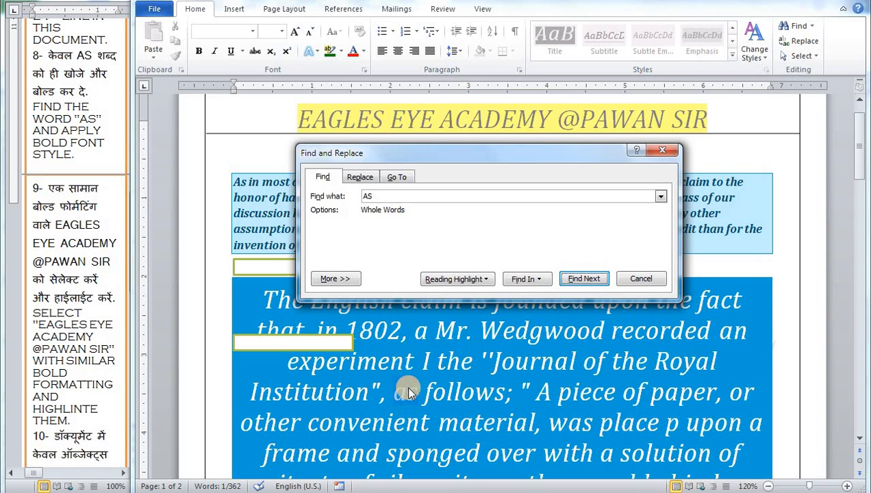
click(200, 51)
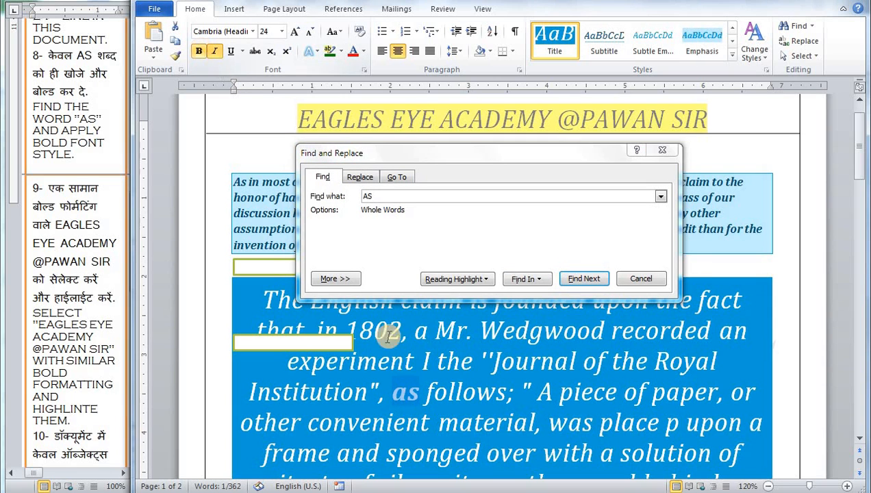
- Find and bold the "as" before "the following description", continue the search through the rest of the document, and close Find and Replace
click(580, 279)
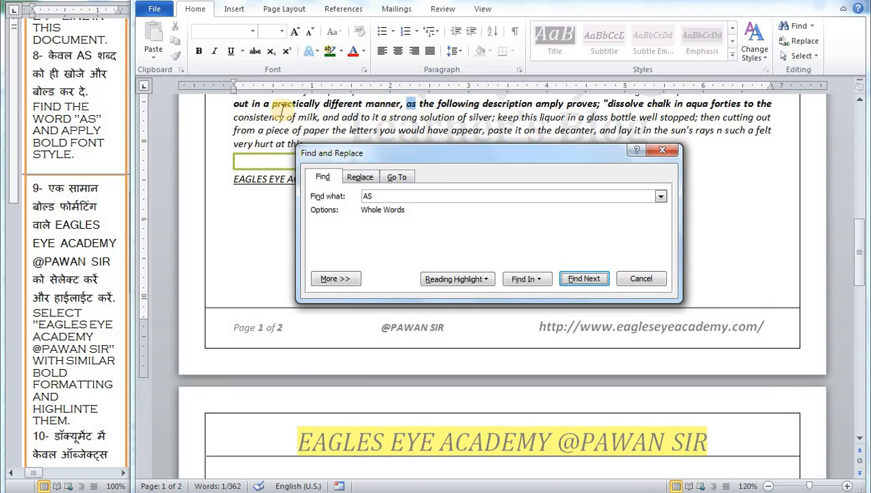
click(202, 52)
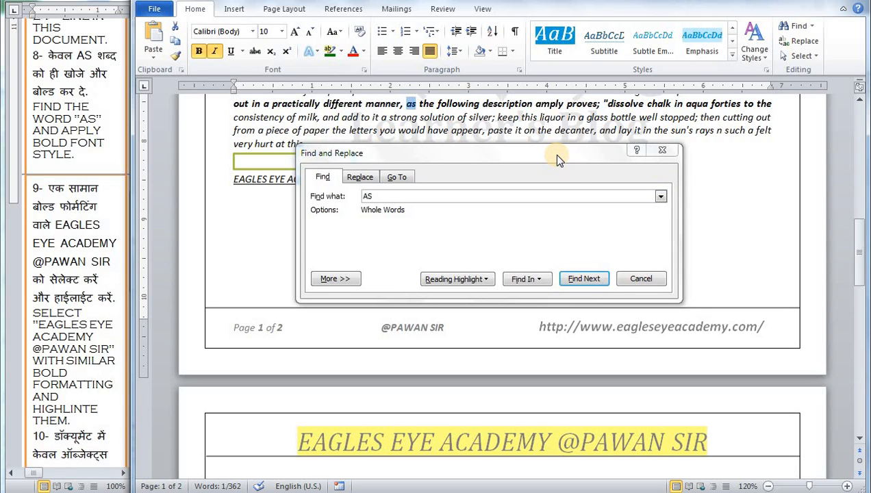
click(599, 280)
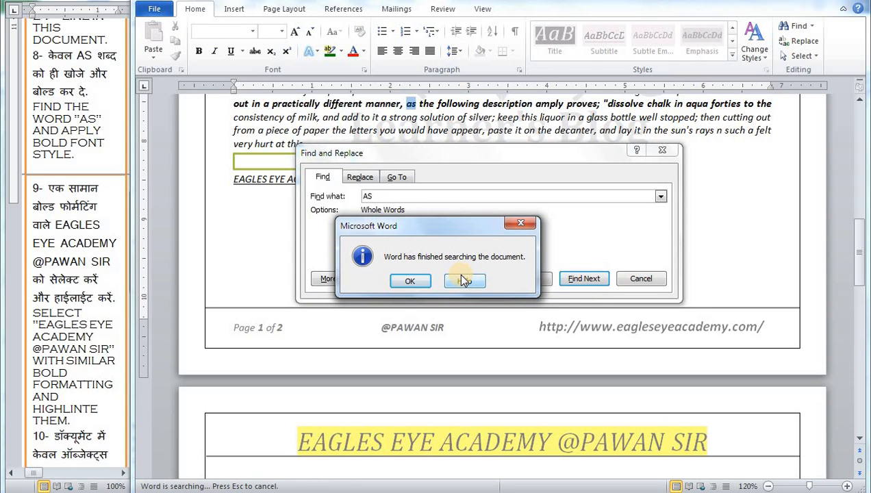
click(411, 280)
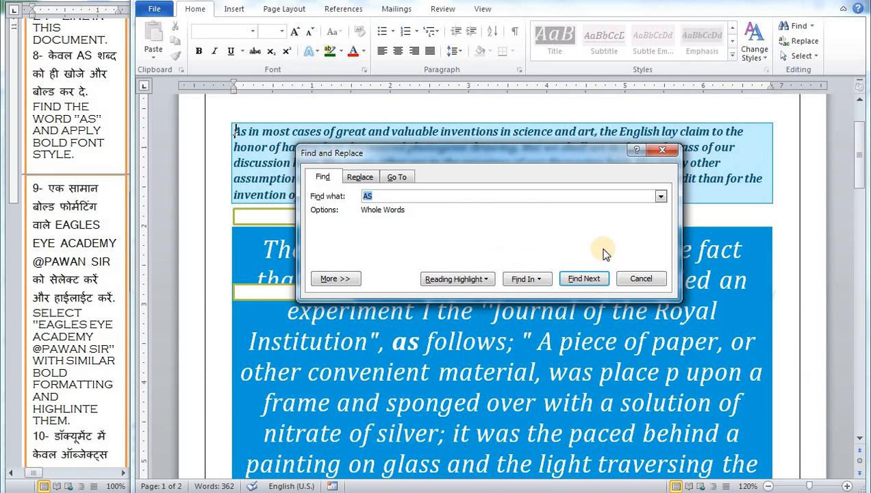
click(641, 278)
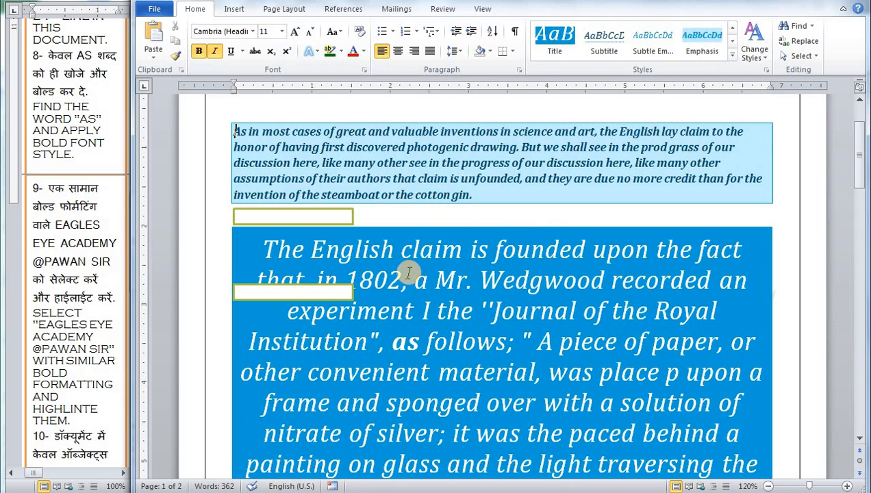
click(420, 347)
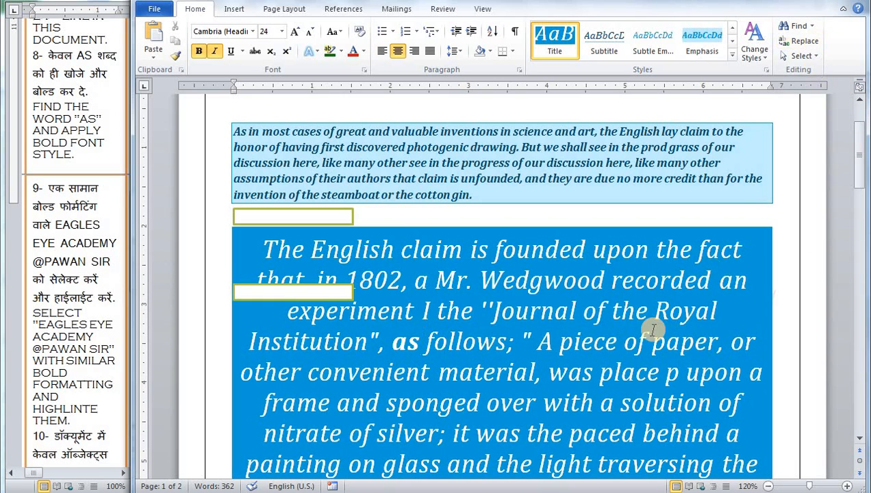
click(570, 281)
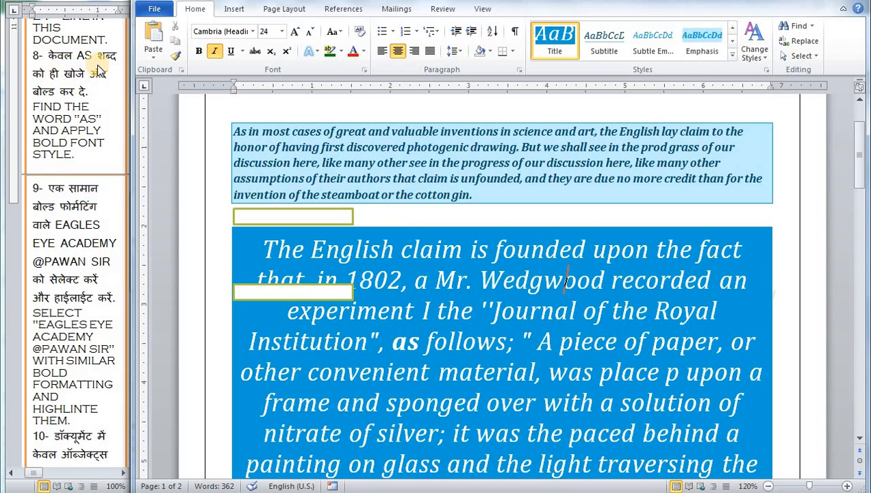
click(813, 28)
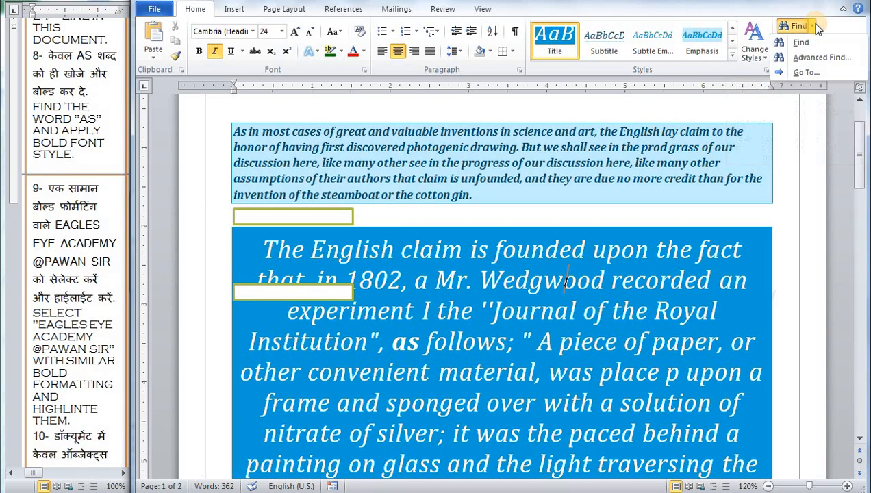
click(496, 273)
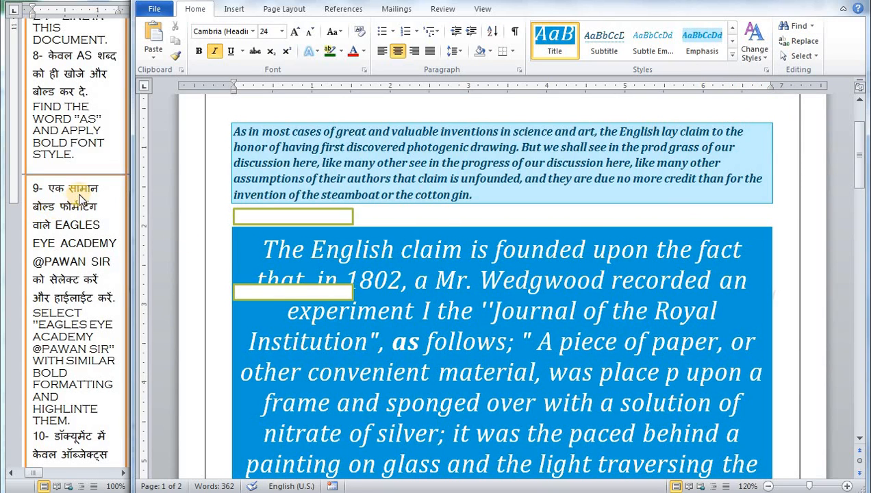
- Read exercise 9 in the list and locate the bold underlined "EAGLES EYE ACADEMY" text in the body paragraphs
scroll(71, 229, down, 5)
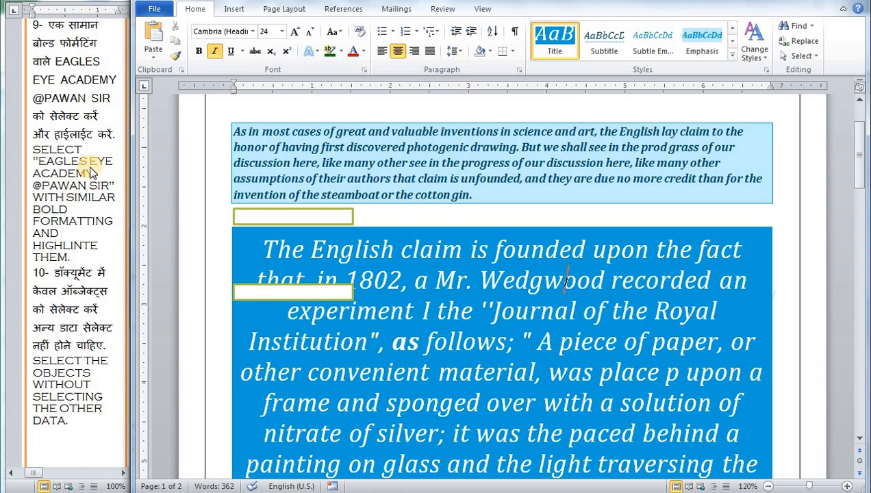
click(554, 202)
scroll(490, 214, up, 2)
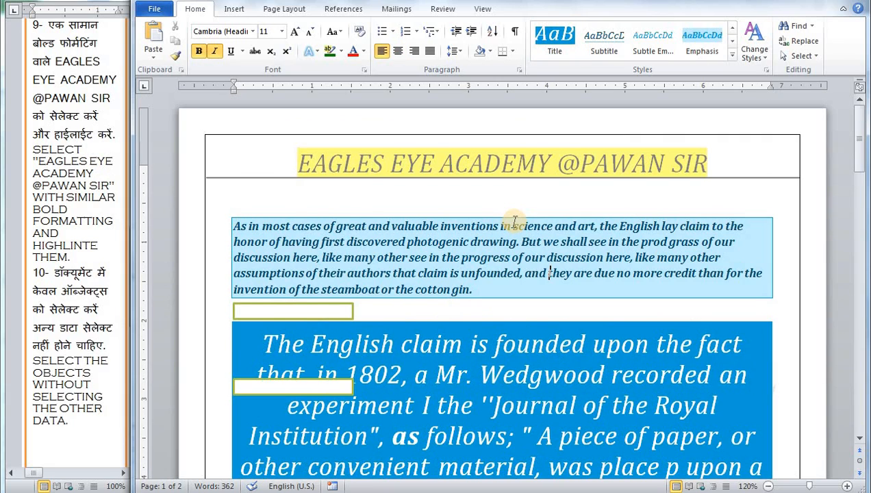
scroll(513, 221, down, 10)
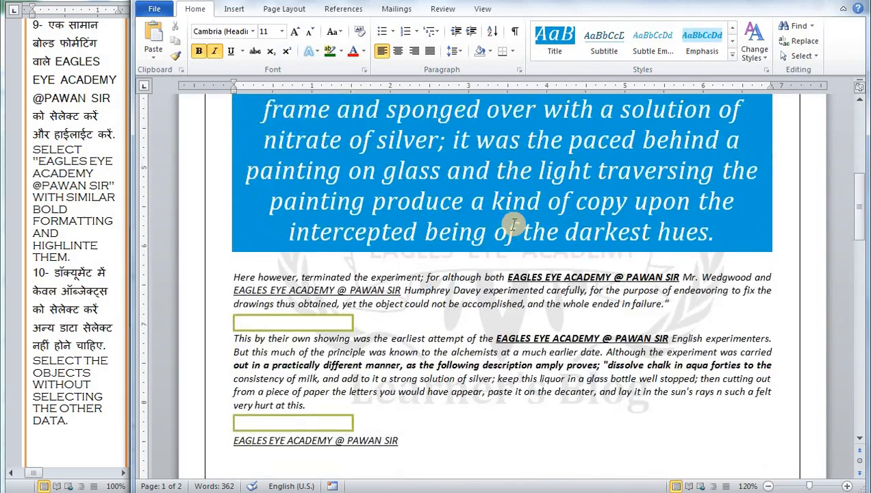
scroll(513, 224, down, 2)
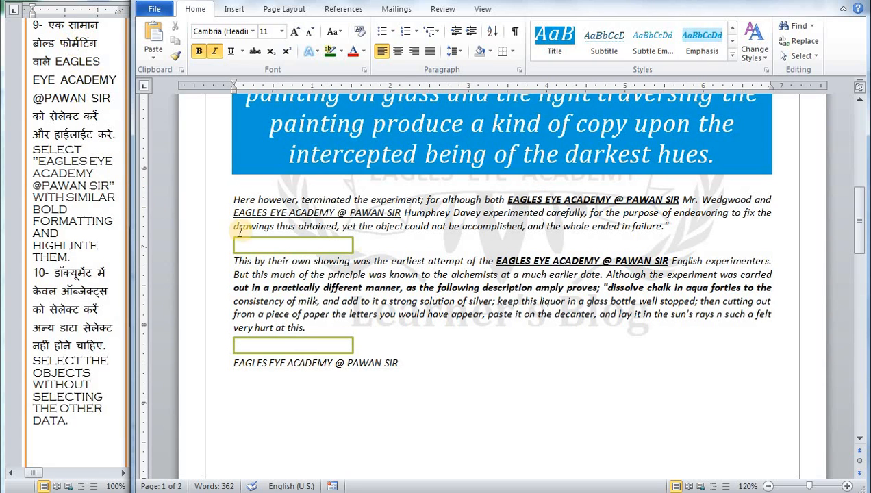
click(581, 199)
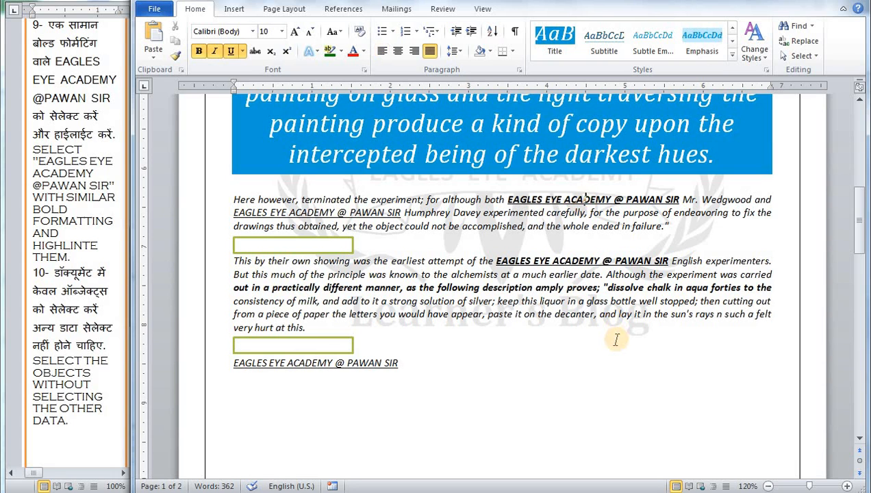
click(800, 56)
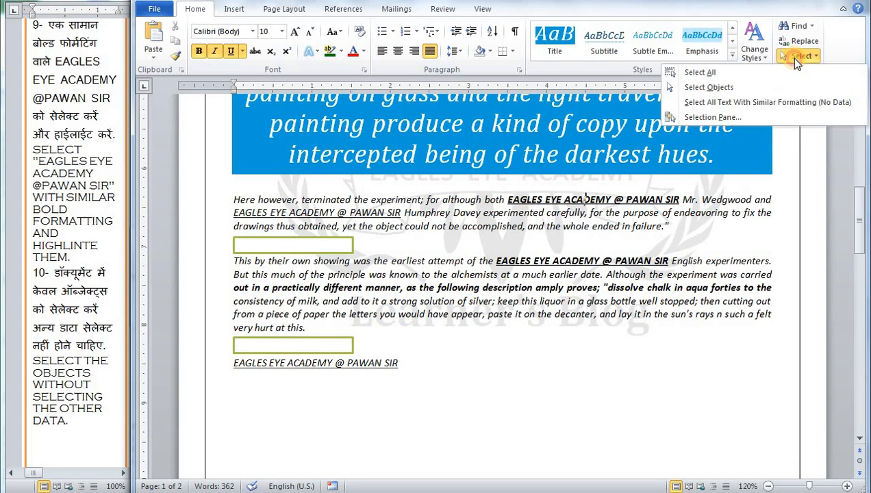
click(725, 74)
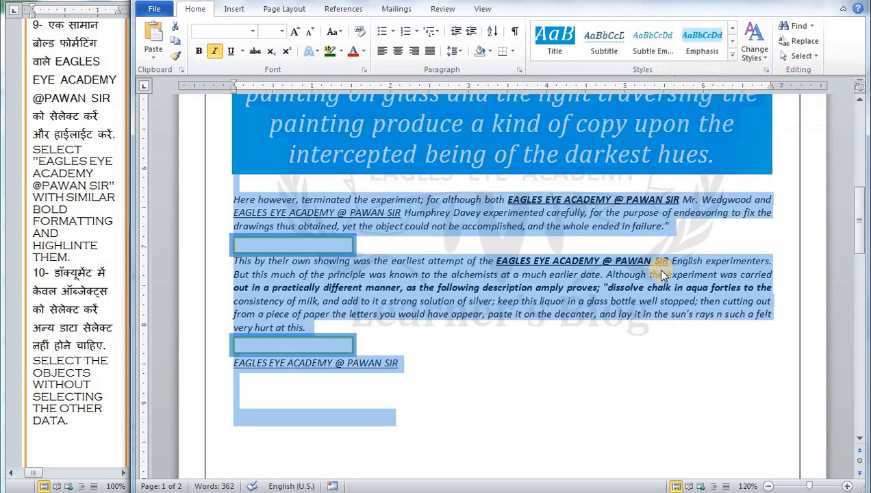
- Select all text formatted like the bold underlined "EAGLES EYE ACADEMY" in the body and highlight it dark green
click(570, 197)
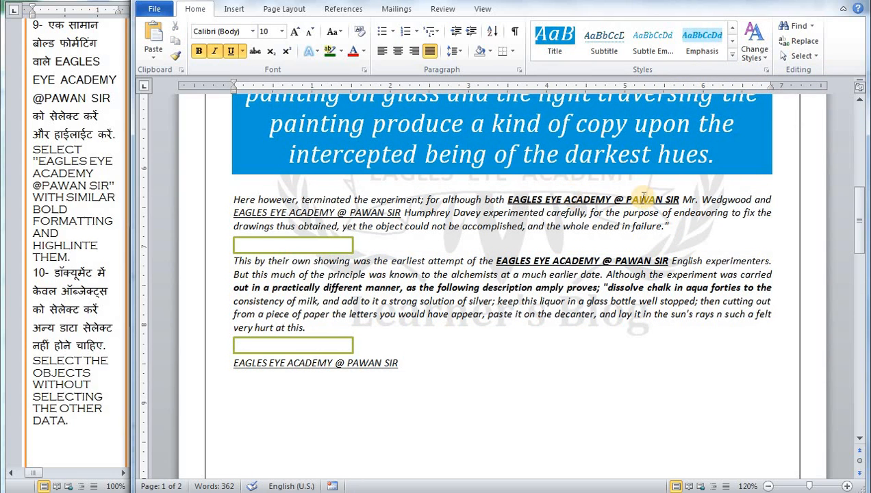
click(812, 56)
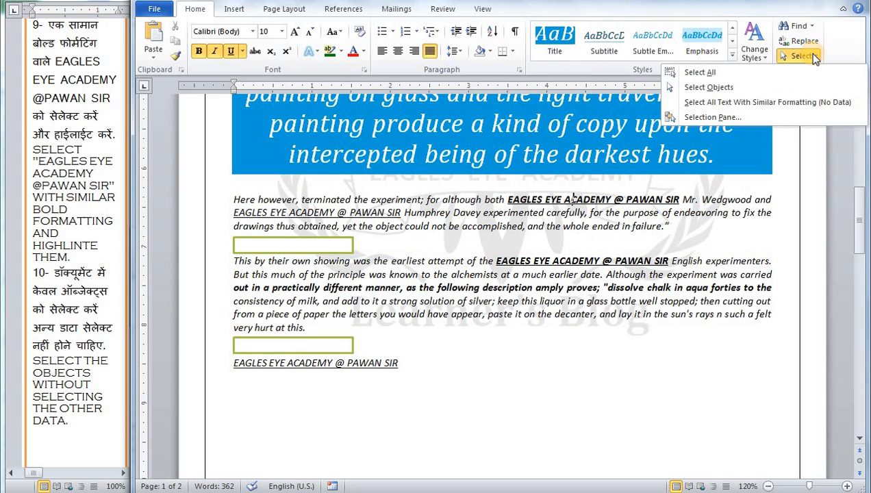
click(807, 104)
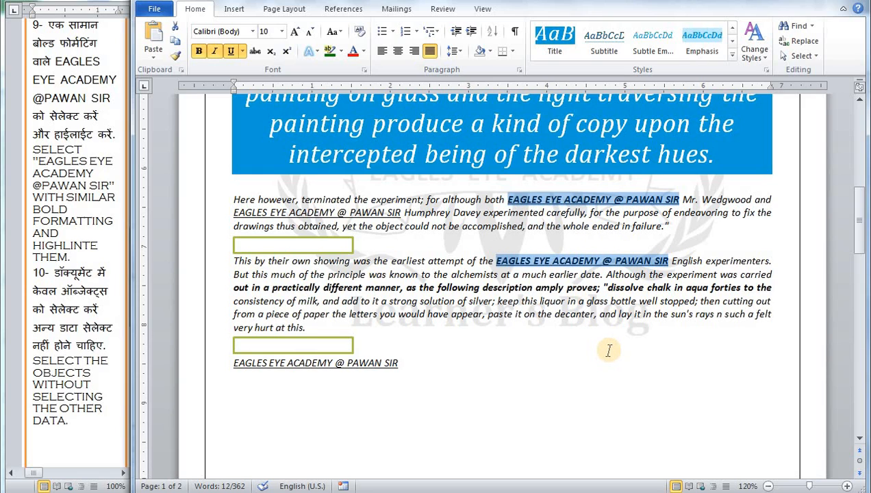
scroll(607, 350, up, 12)
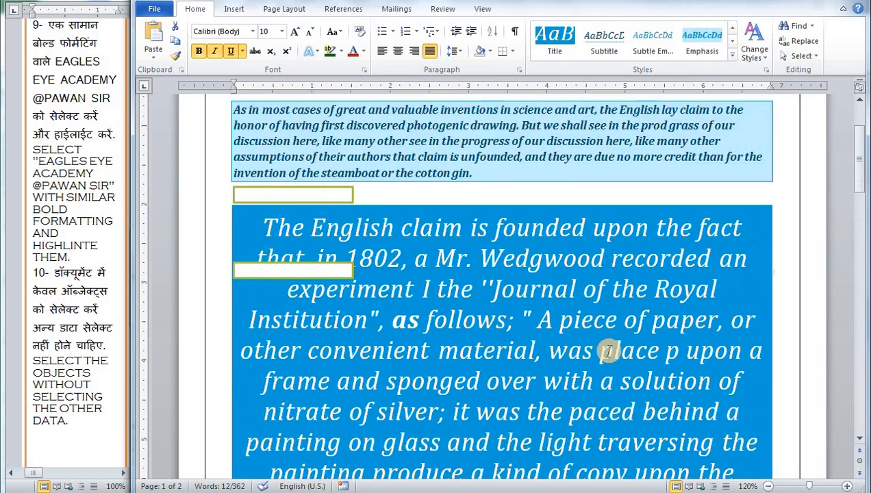
scroll(608, 350, down, 12)
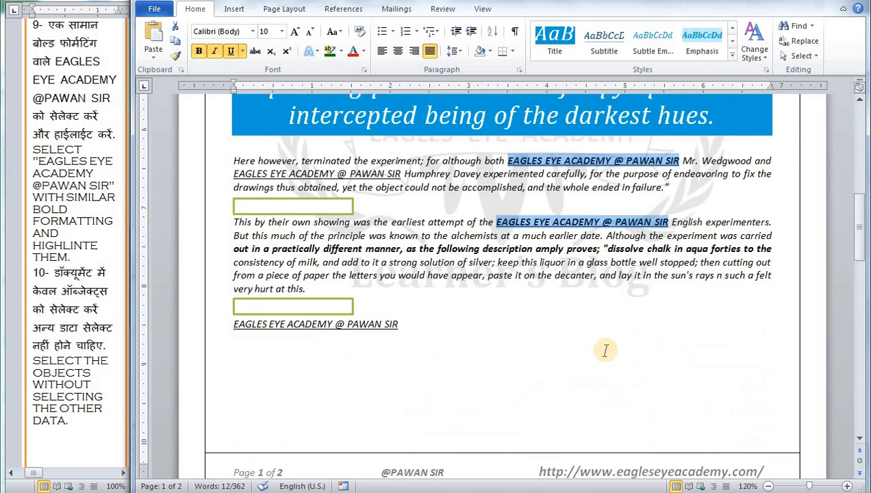
scroll(605, 351, up, 3)
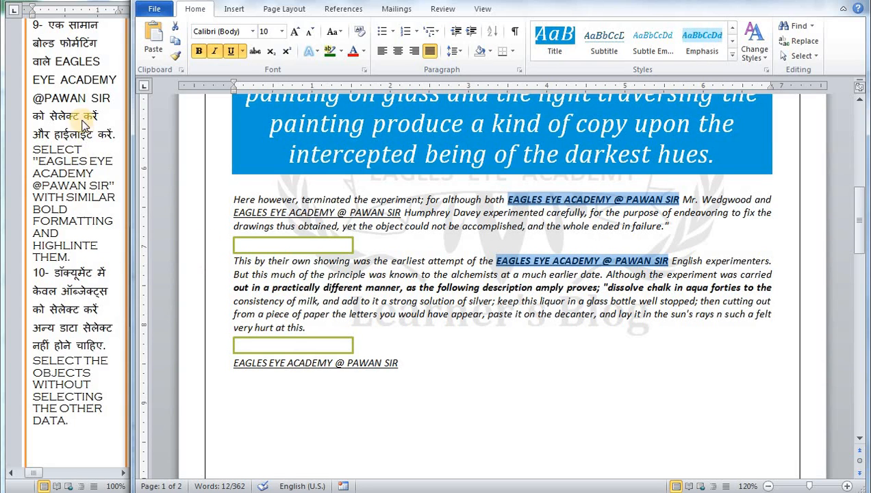
click(330, 54)
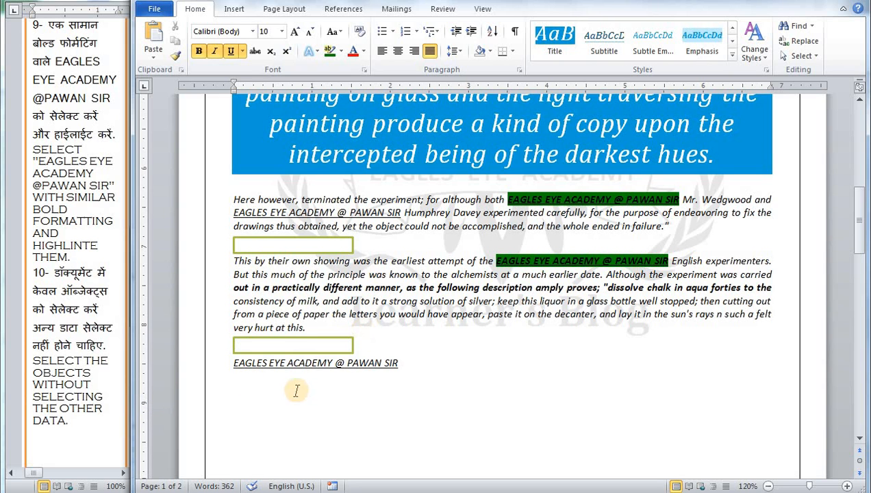
- Select the empty text boxes one at a time, from the one above the last line up to the one below the first paragraph
click(349, 340)
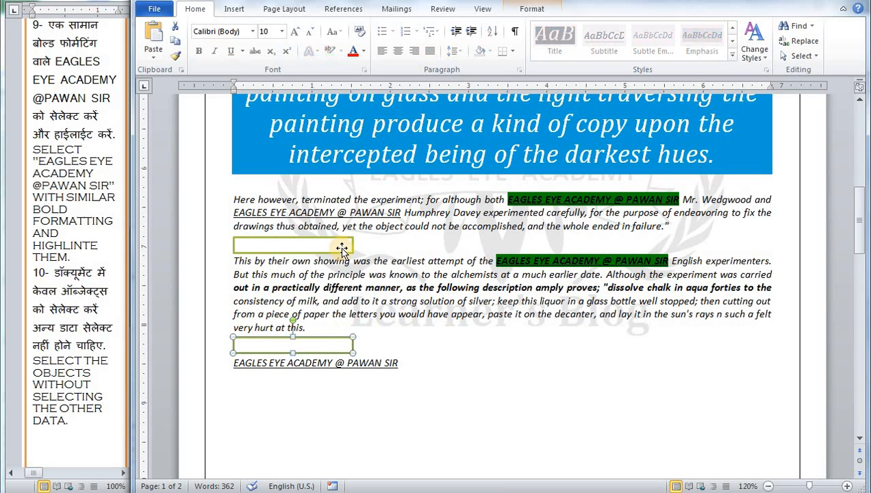
click(342, 244)
scroll(451, 283, up, 7)
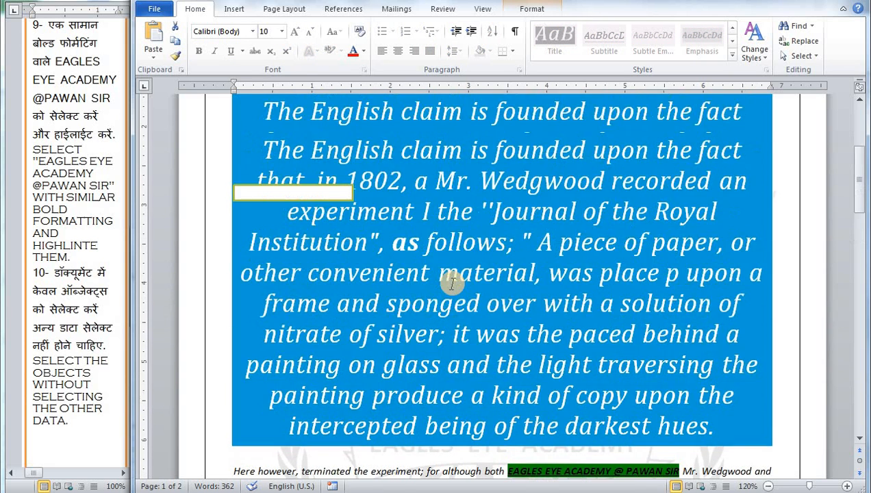
click(340, 122)
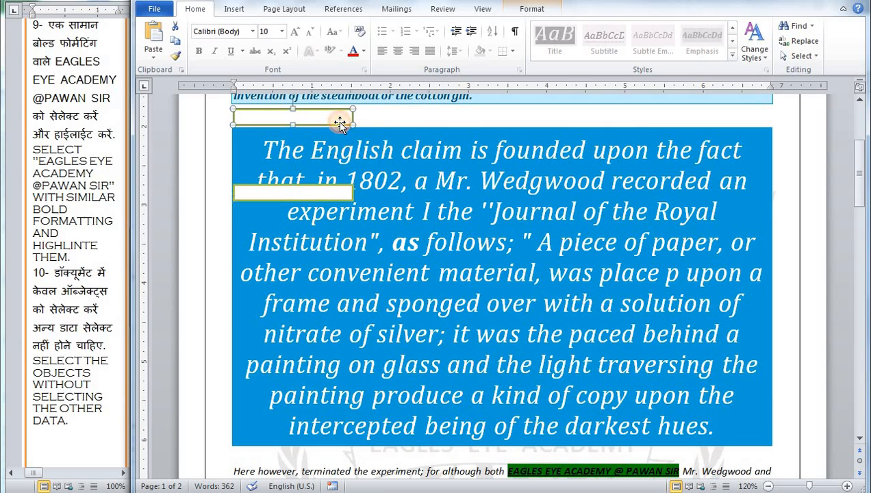
scroll(420, 212, up, 4)
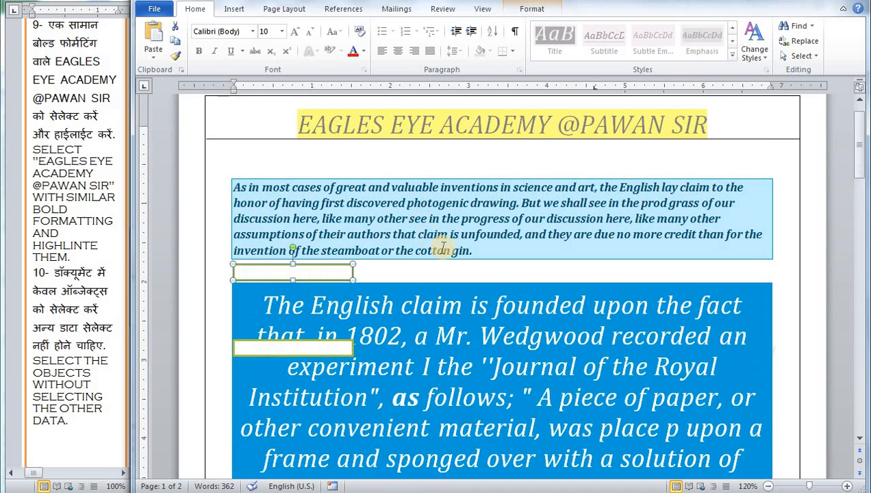
- Try selecting parts of the first body paragraph and the empty box below it in turn, and clear the selection
drag(446, 203, 490, 231)
drag(385, 195, 425, 226)
click(345, 268)
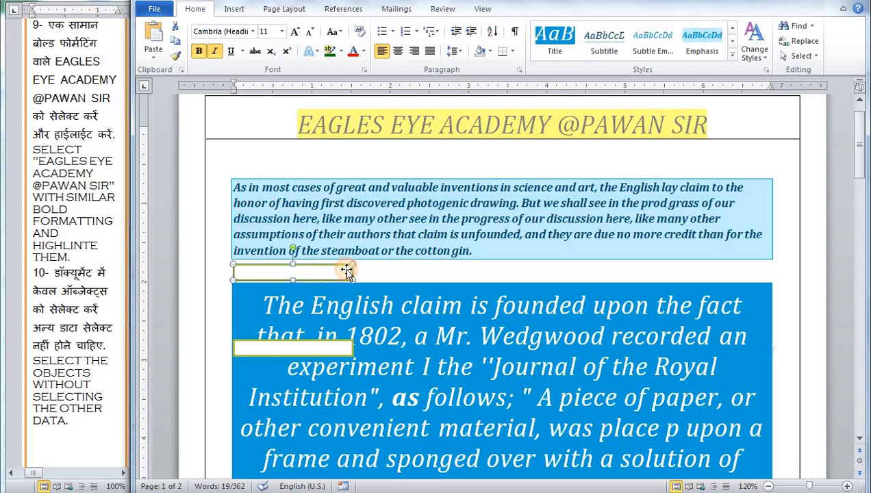
click(364, 230)
drag(349, 204, 415, 234)
click(352, 272)
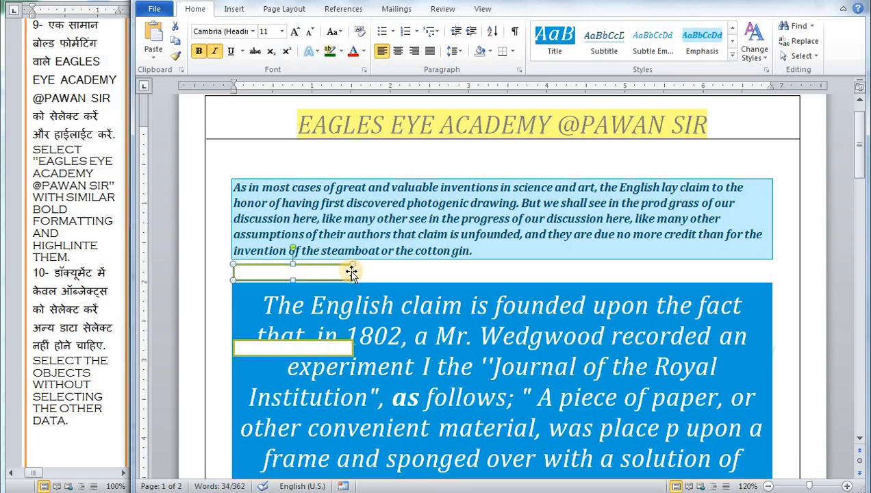
click(391, 233)
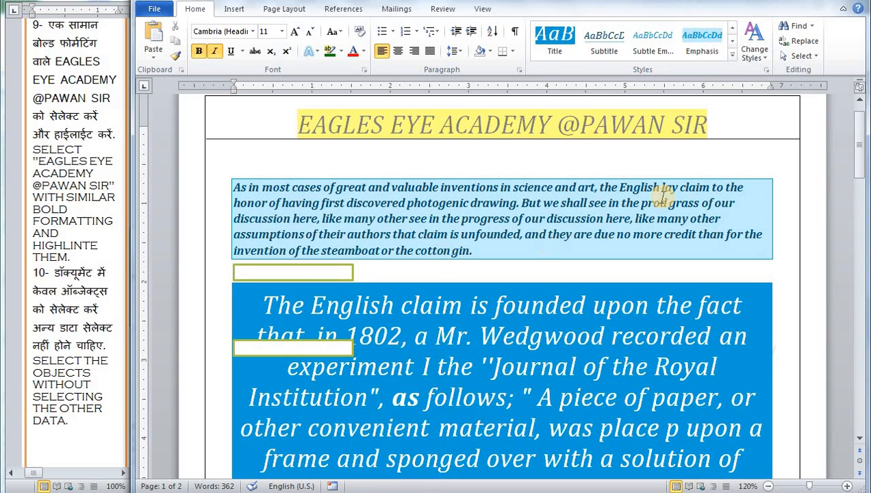
- Turn on object-only selection and select the empty text box below the first paragraph, followed by the one over the blue paragraph
click(802, 56)
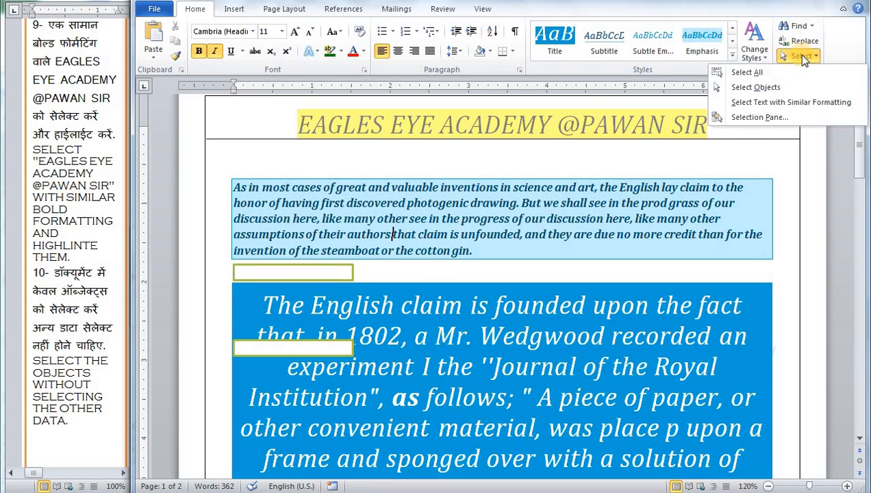
click(760, 87)
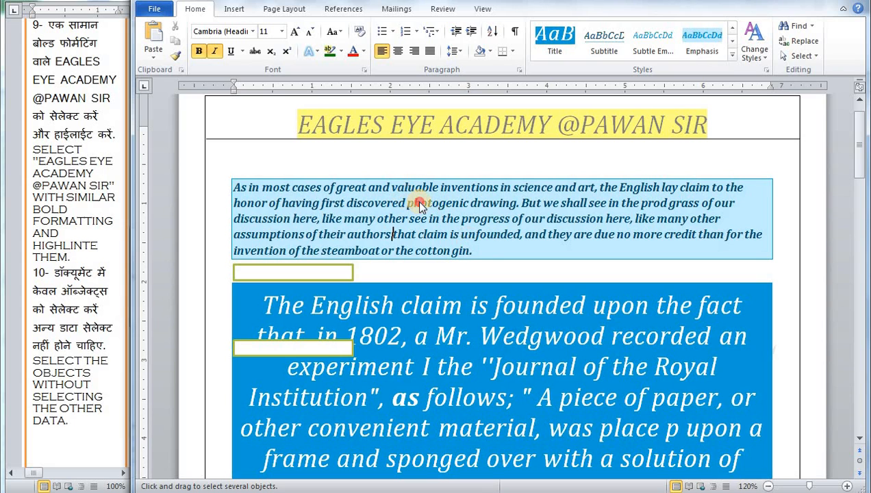
click(338, 271)
click(345, 342)
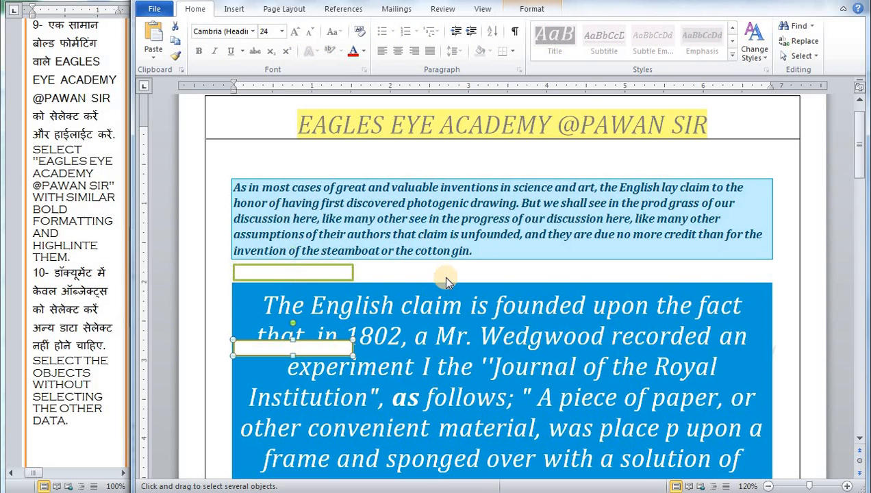
- Select the empty text box above the last line and the one between the two lower body paragraphs in turn, using object-only selection
scroll(445, 276, down, 5)
scroll(451, 273, down, 5)
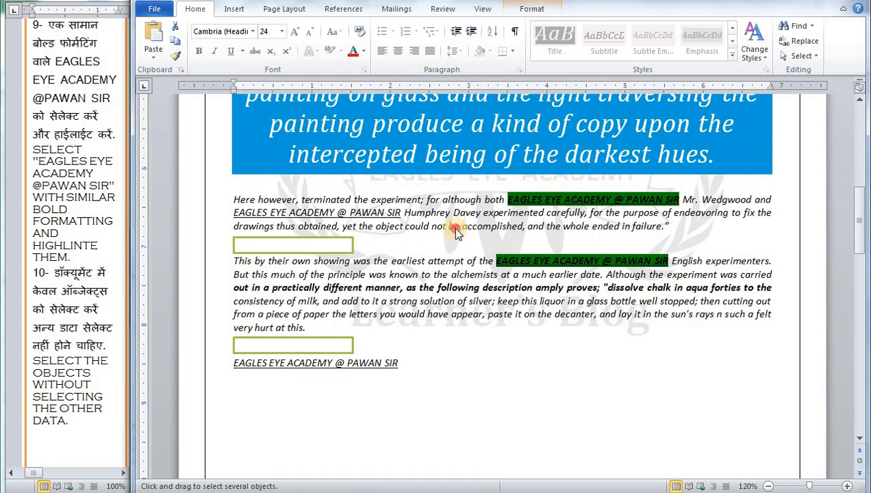
click(342, 246)
click(340, 345)
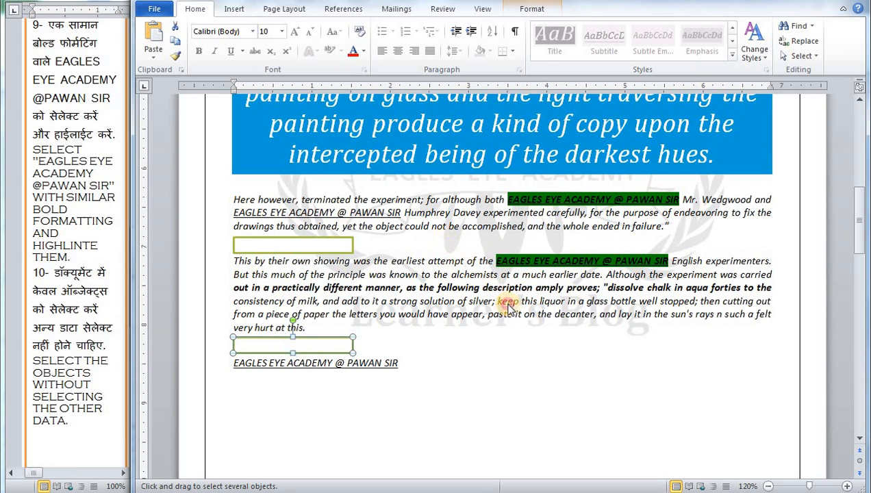
click(327, 244)
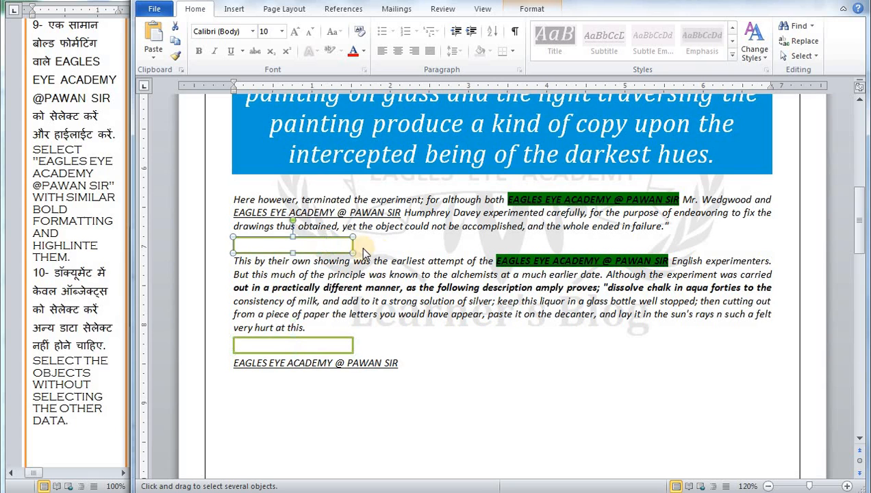
- Leave object-only selection, try selecting passages in the two lower body paragraphs, and clear the selection
click(460, 228)
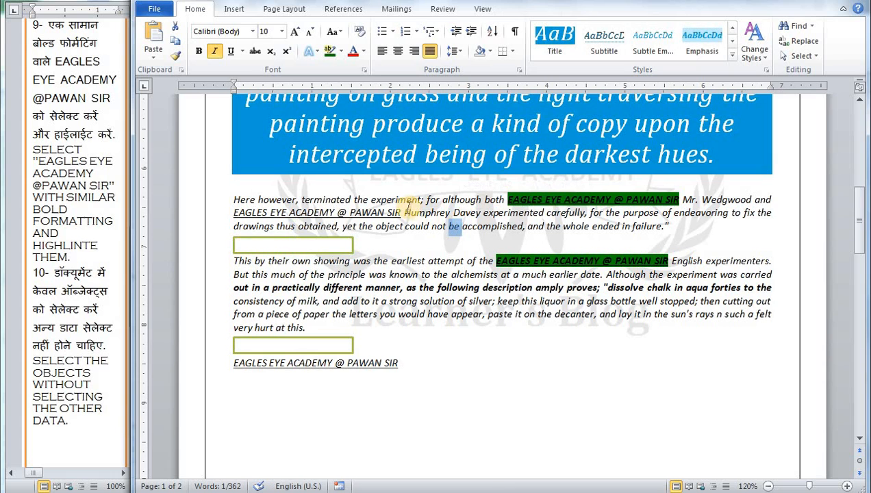
drag(403, 212, 461, 227)
drag(429, 263, 492, 302)
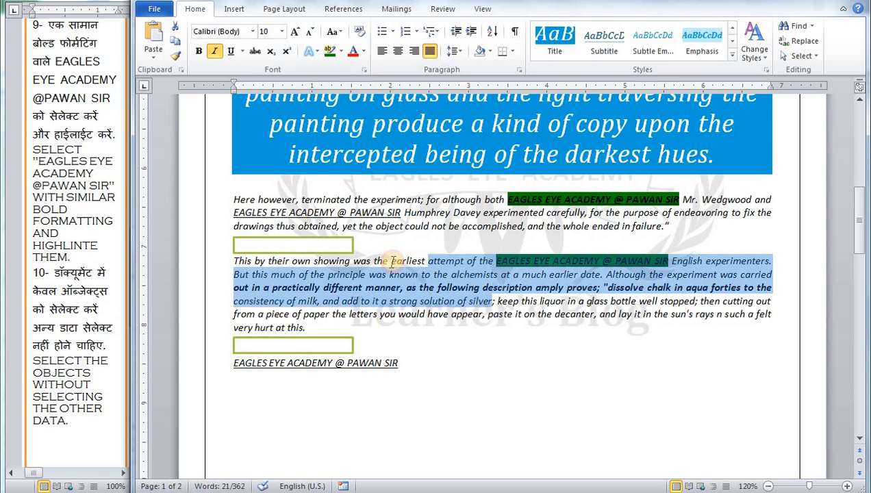
click(345, 244)
click(411, 276)
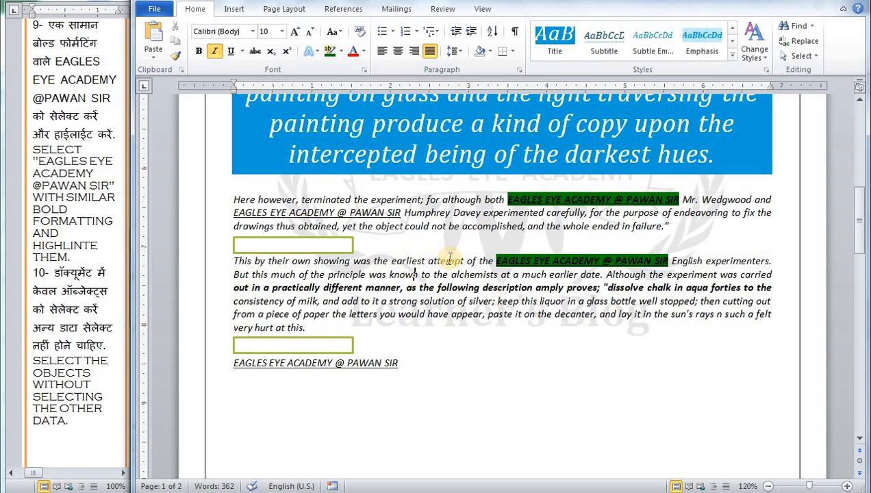
click(481, 200)
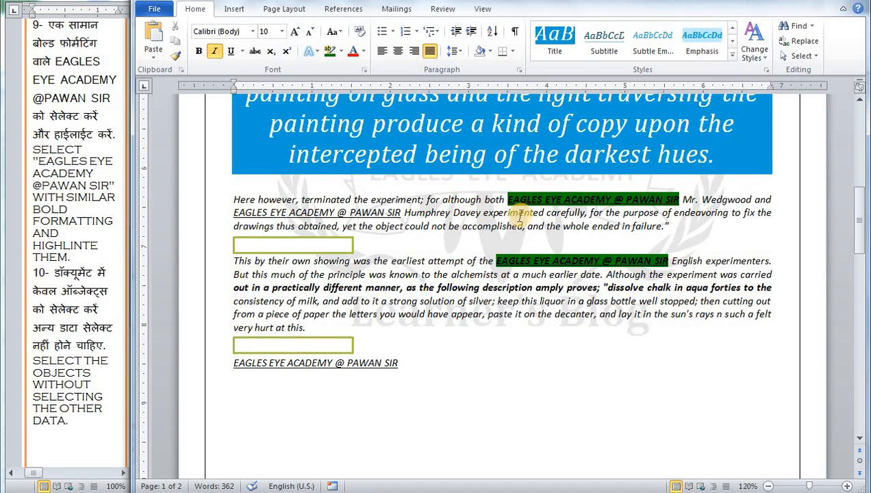
- Look through the document from the title on page 1 down to the closing message on page 2
scroll(519, 216, up, 10)
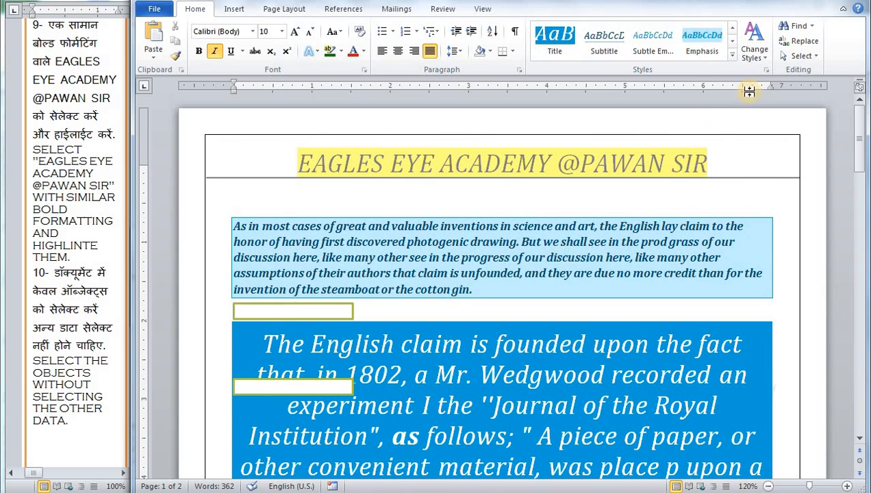
click(503, 244)
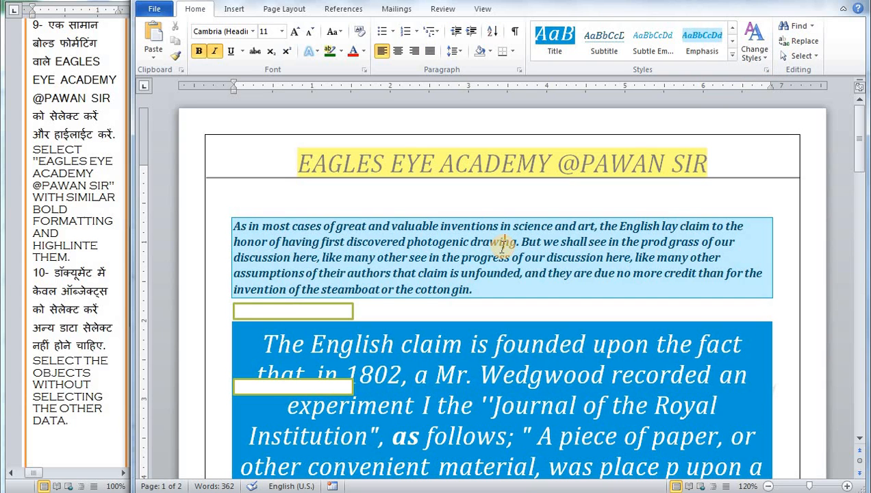
scroll(503, 247, down, 15)
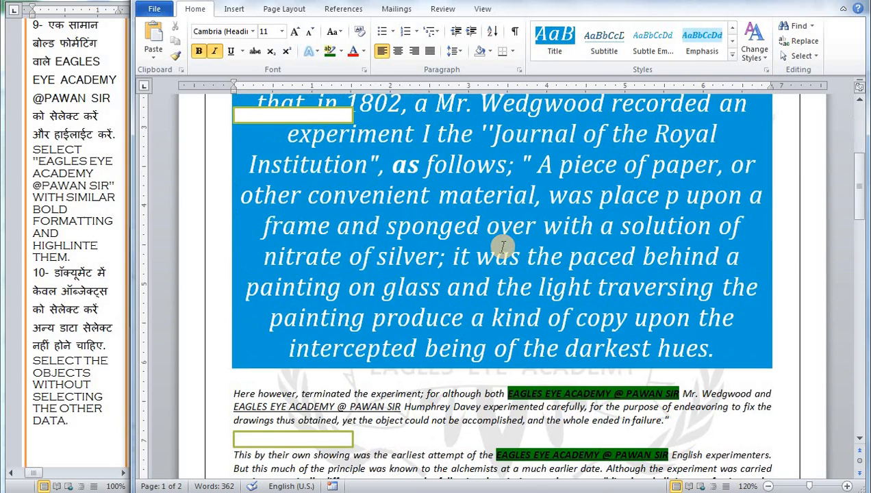
scroll(502, 246, down, 10)
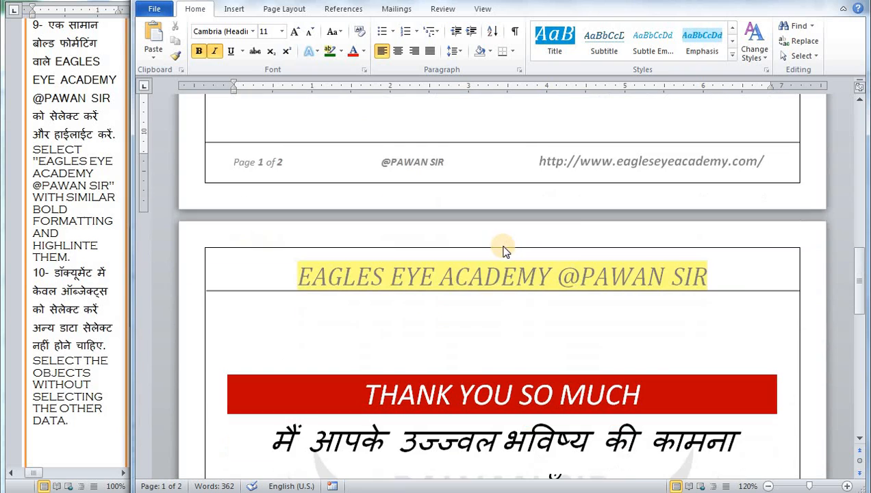
scroll(501, 246, down, 3)
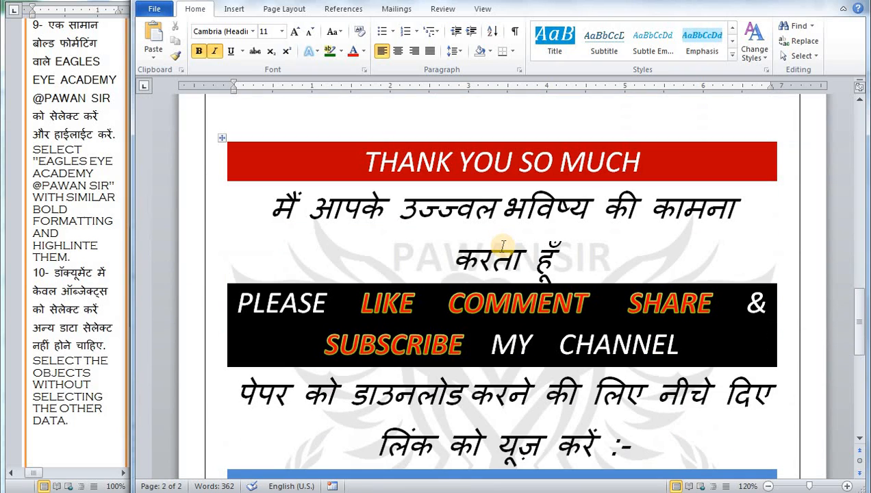
scroll(503, 245, down, 1)
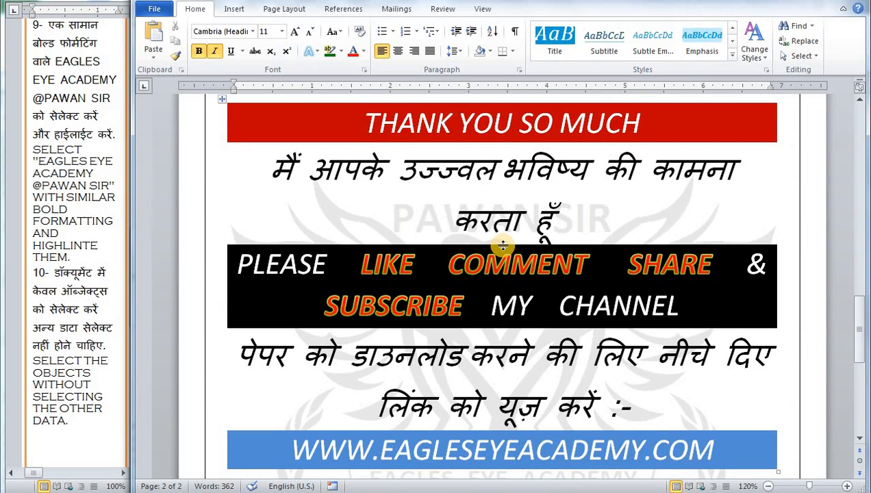